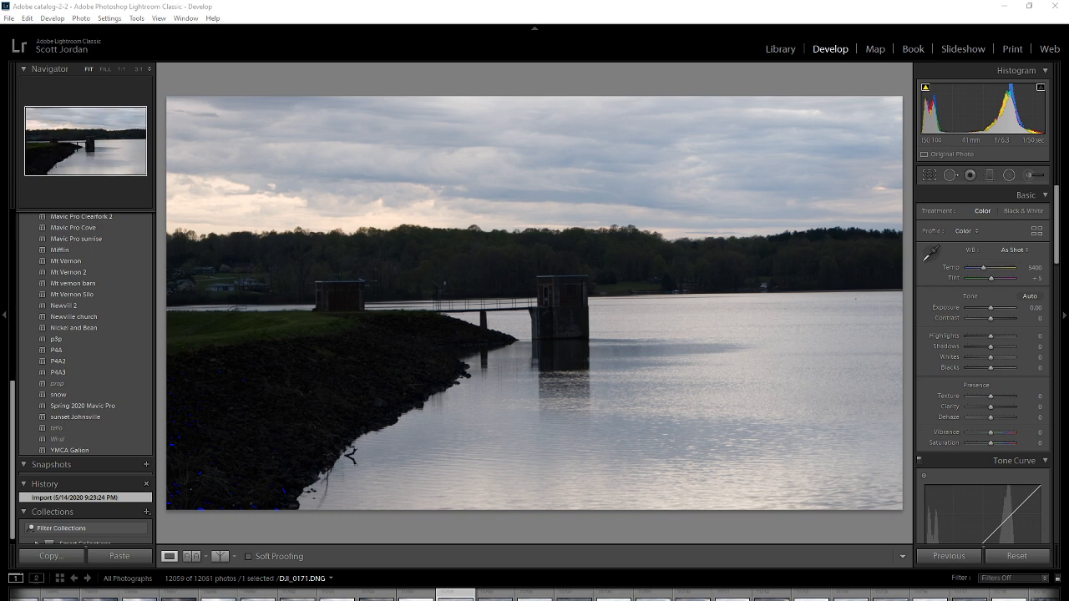
Merge the five bracketed exposures DJI_0171 through DJI_0175 into an HDR image with Medium deghosting.
click(578, 595)
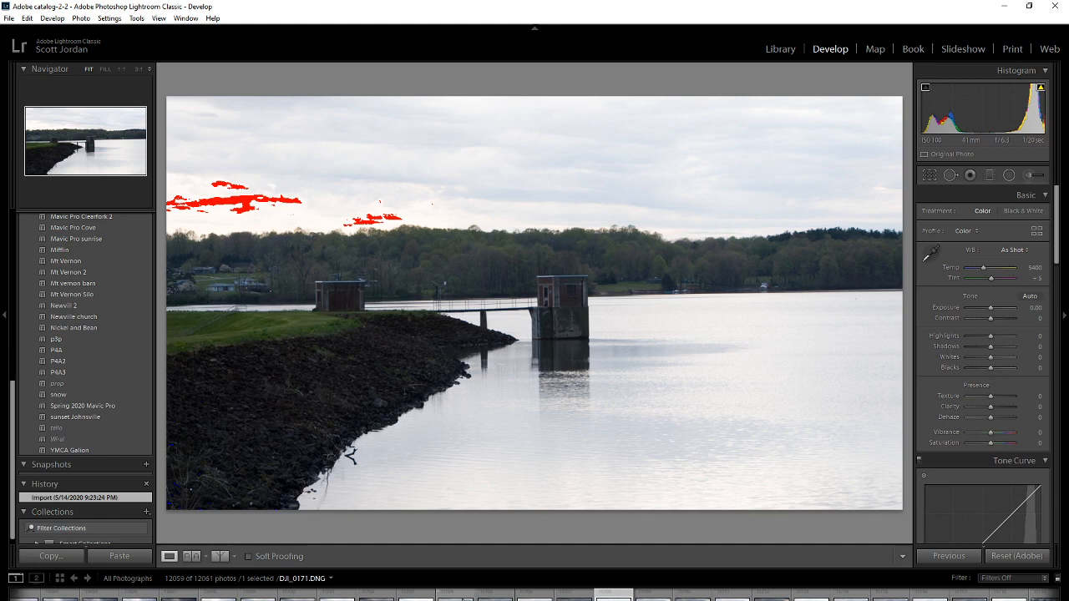
shift+click(460, 598)
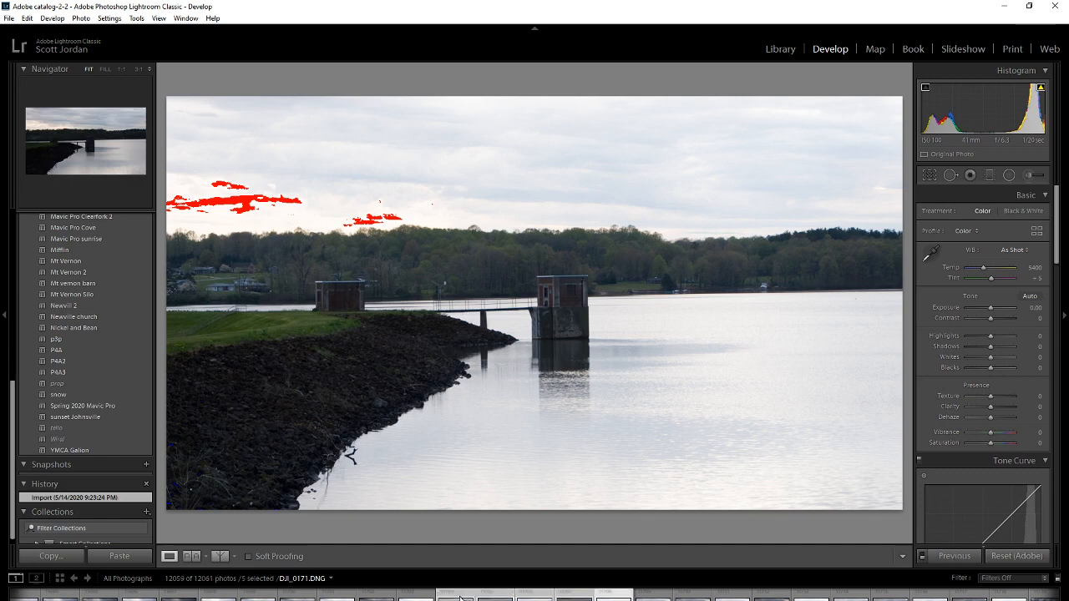
right_click(460, 598)
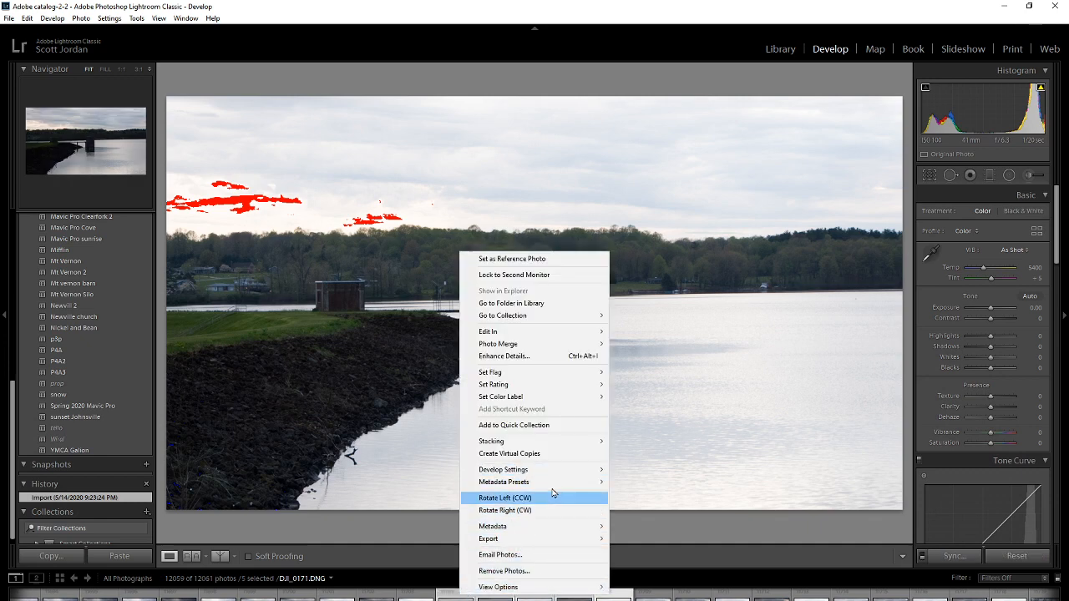
mouse_move(562, 347)
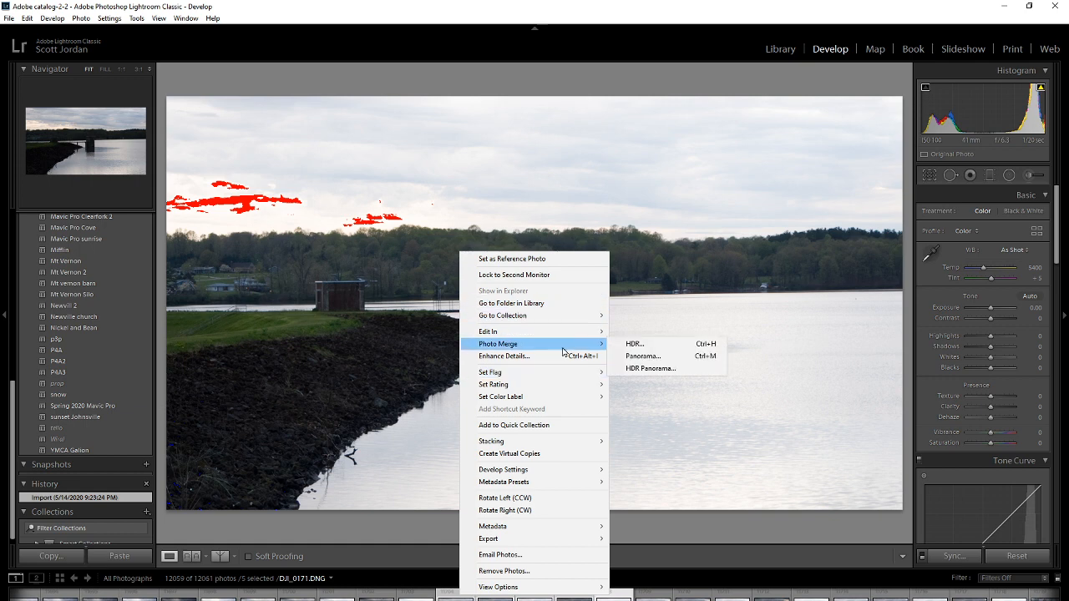
click(632, 344)
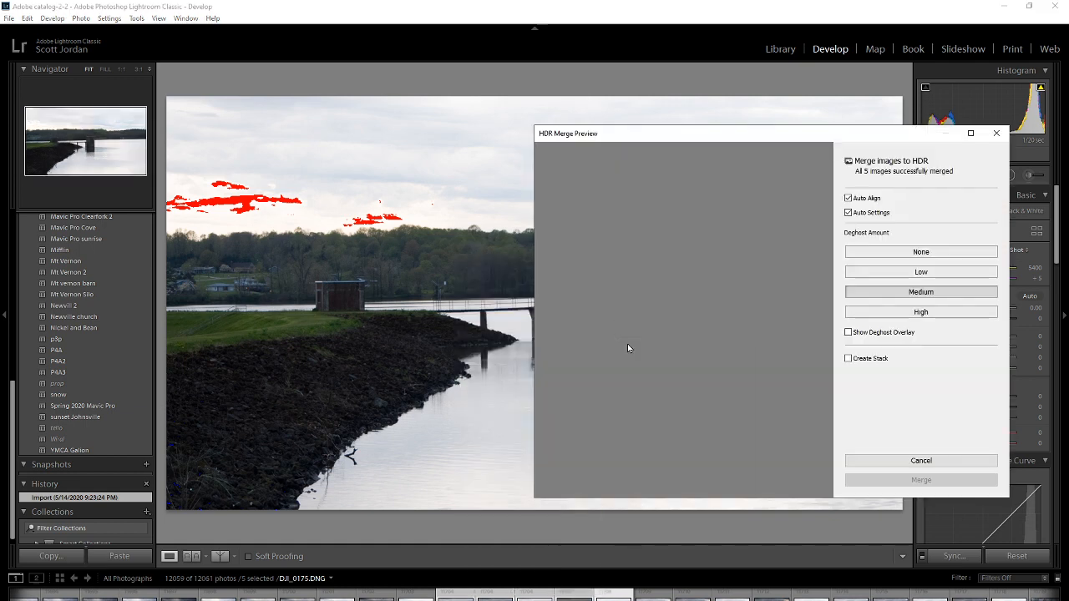
click(901, 481)
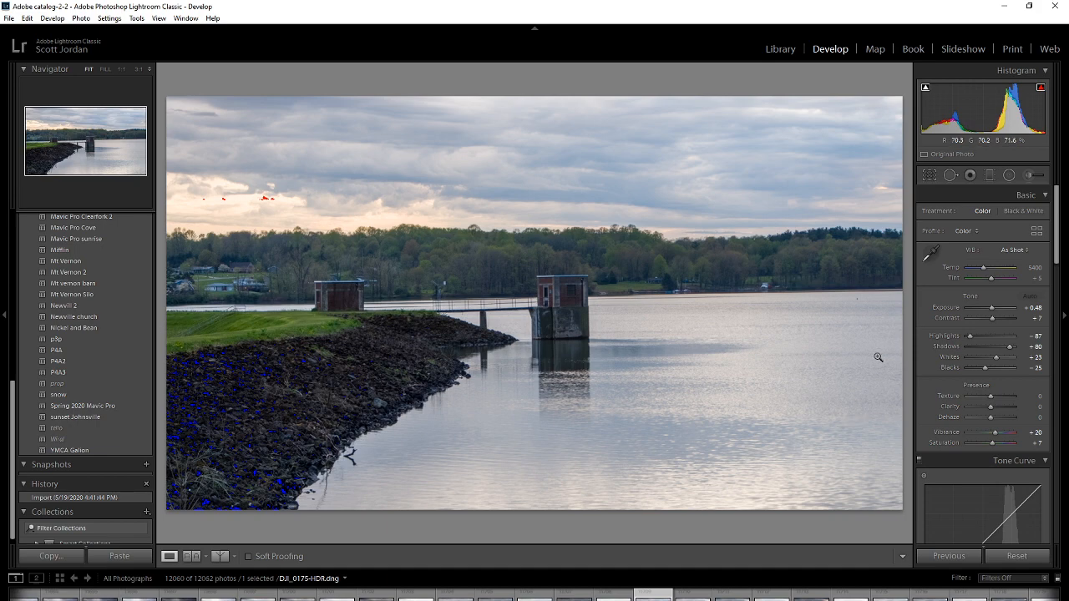
Straighten the merged HDR photo's horizon with a crop angle of 0.95.
click(930, 175)
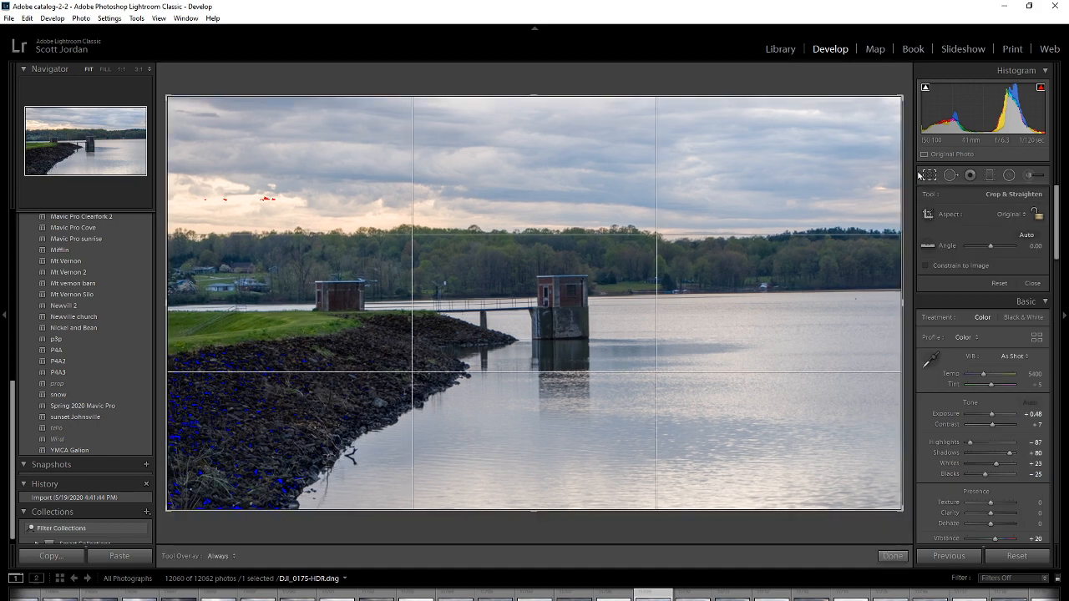
drag(905, 91, 908, 98)
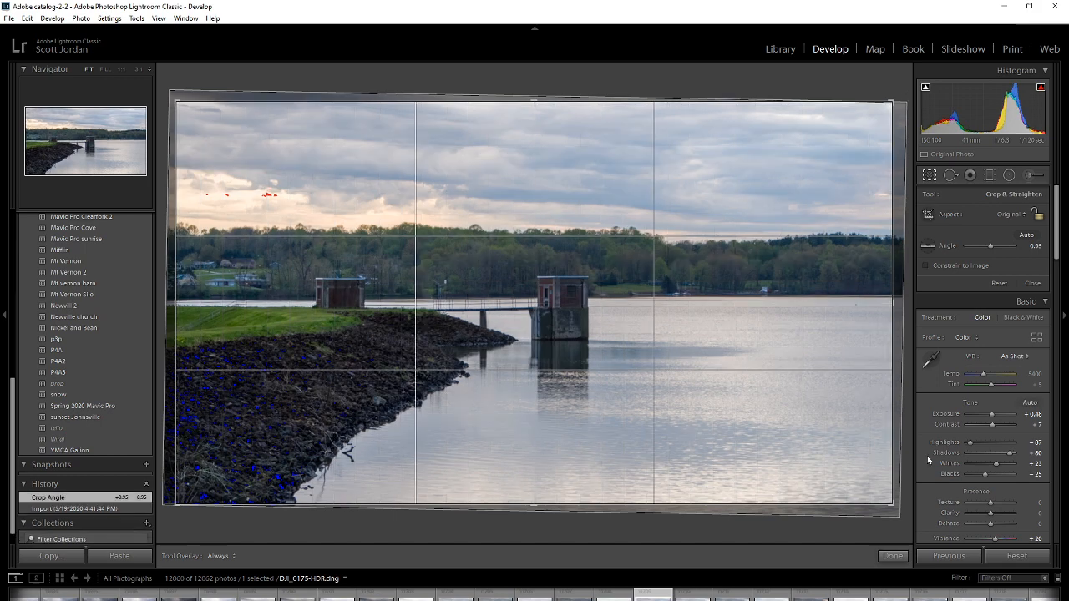
click(893, 555)
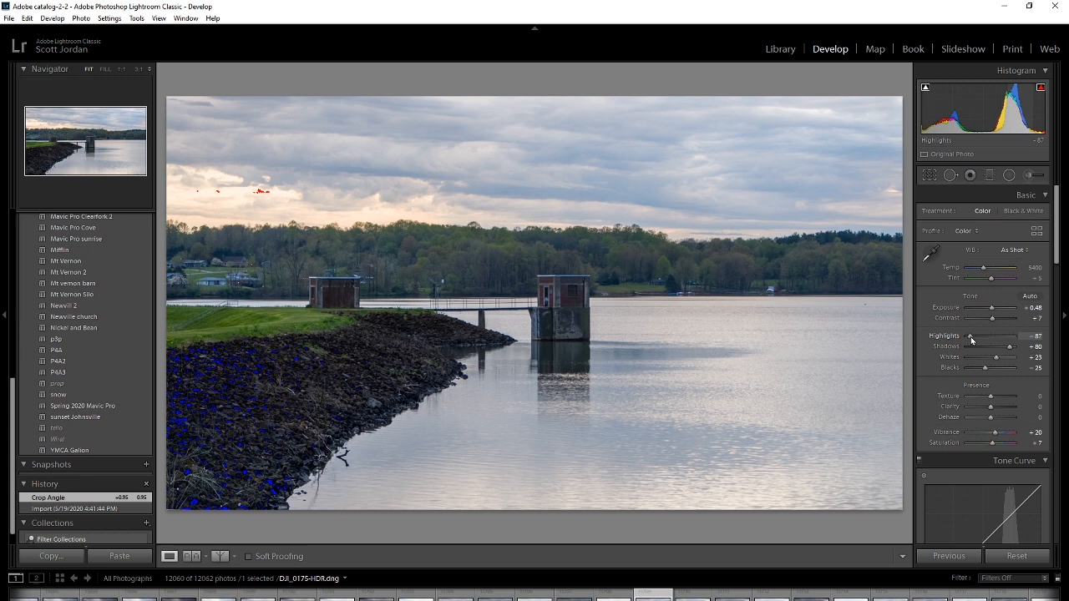
Set the HDR photo's Highlights to -100, Shadows to +100, Whites to +12 and Blacks to -24.
drag(971, 340, 1019, 351)
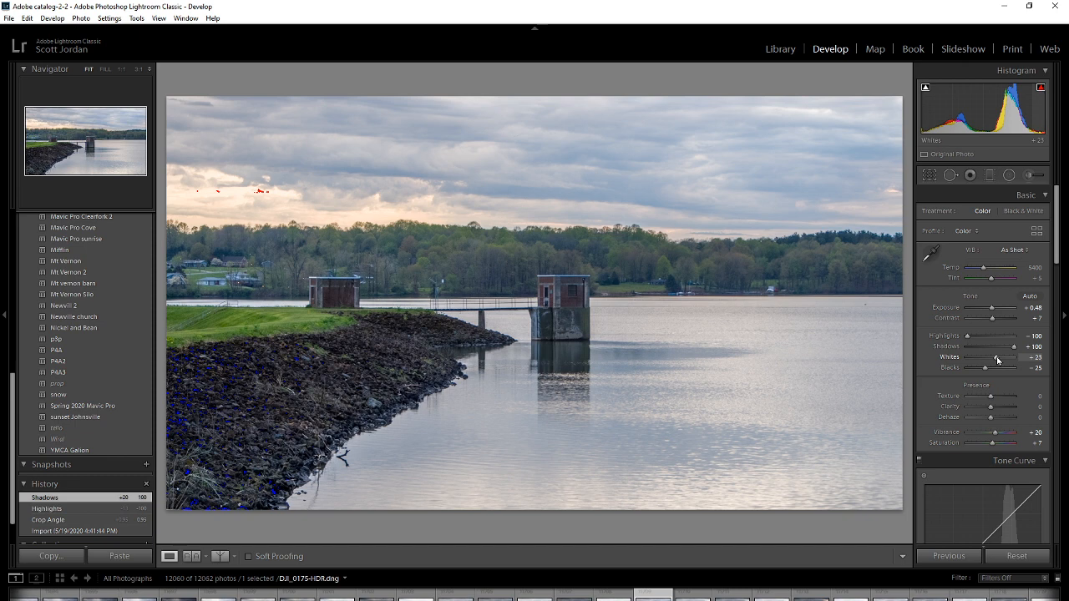
key(alt)
drag(996, 360, 994, 360)
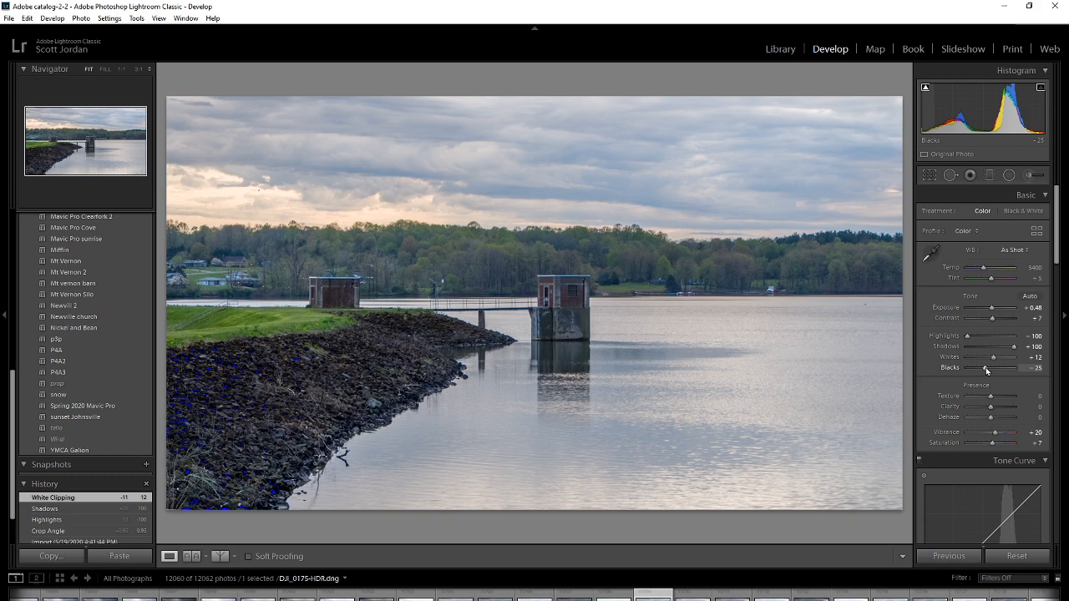
key(alt)
alt+double_click(986, 368)
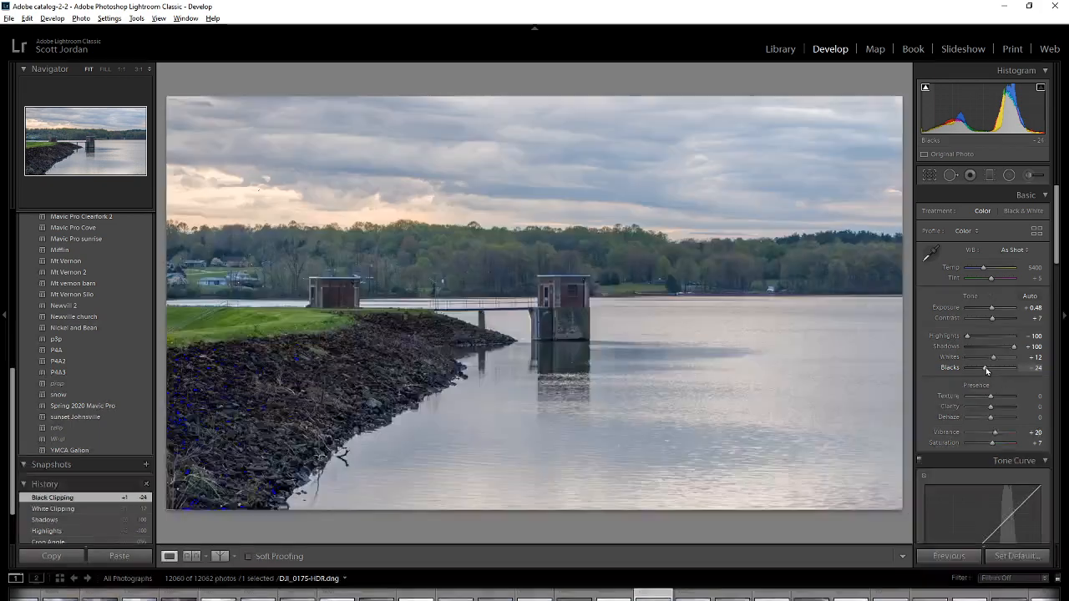
Set Blacks to +7, Texture to +50, Clarity to +33, Dehaze to +14, Saturation to -17 and Vibrance to +57.
drag(988, 366, 999, 411)
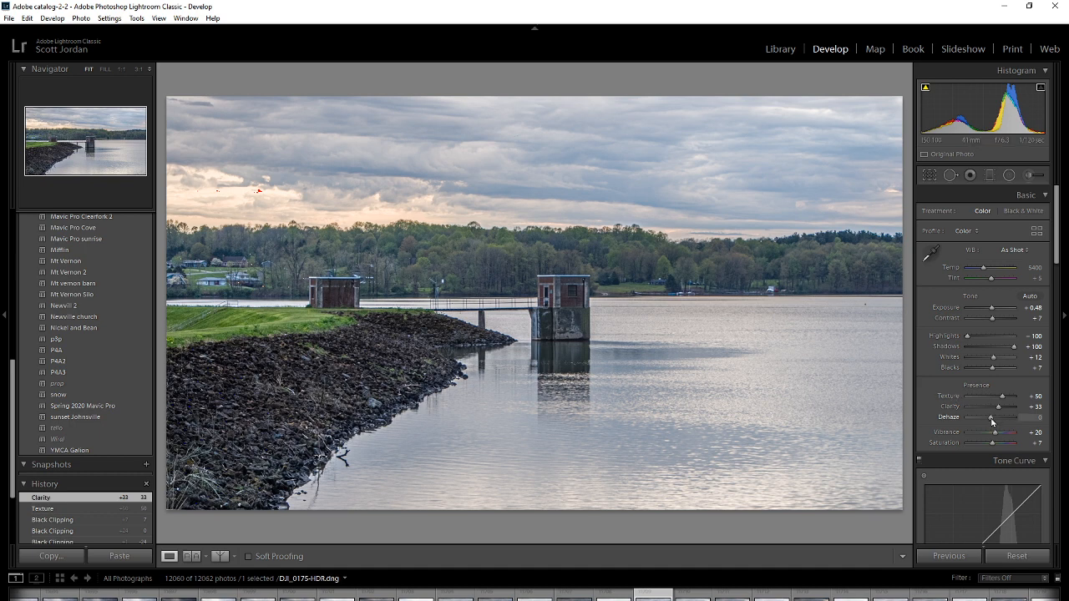
drag(992, 421, 995, 423)
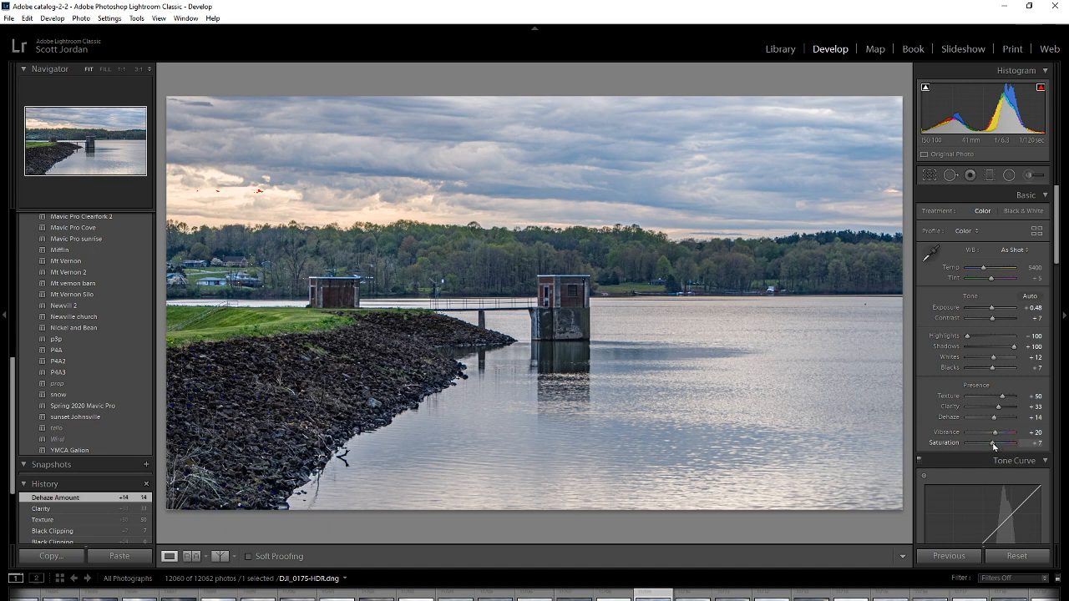
drag(993, 442, 987, 445)
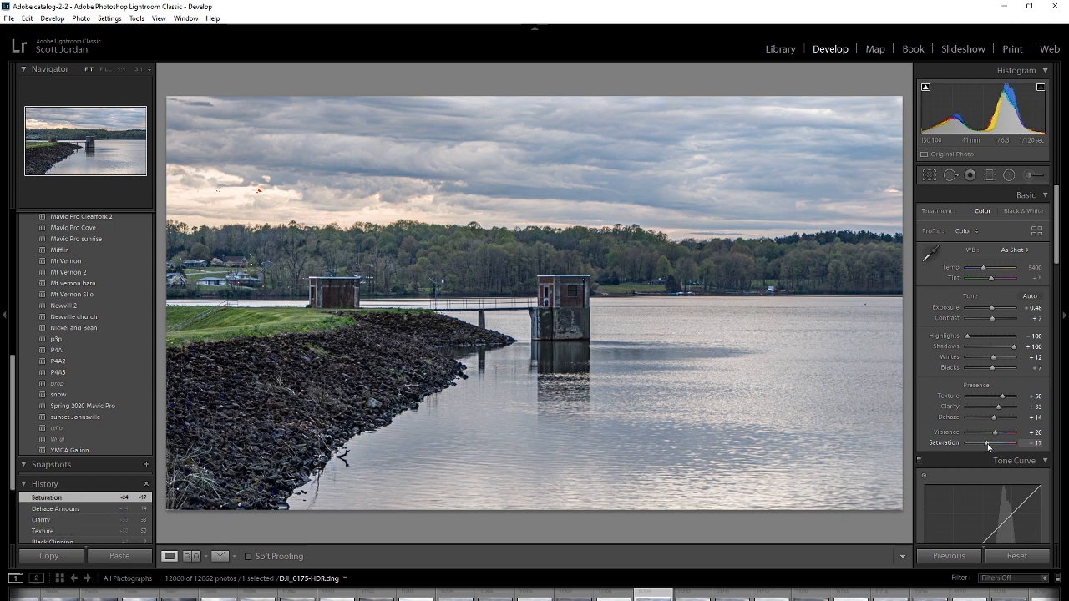
drag(999, 438, 1005, 434)
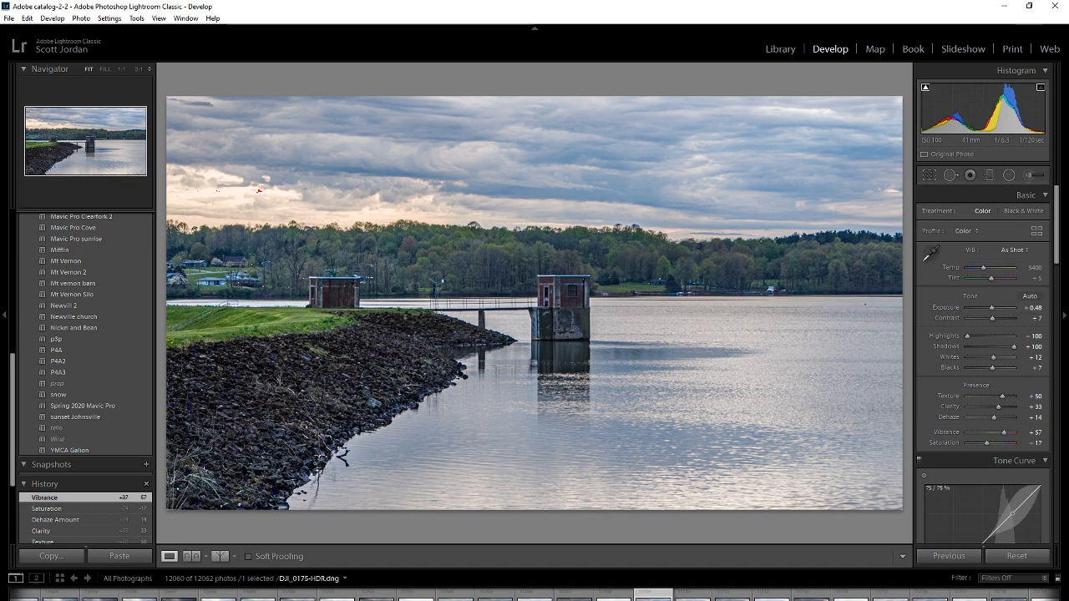
Raise the tone curve's highlights to +21 and set Blacks to +24.
drag(1012, 514, 1012, 511)
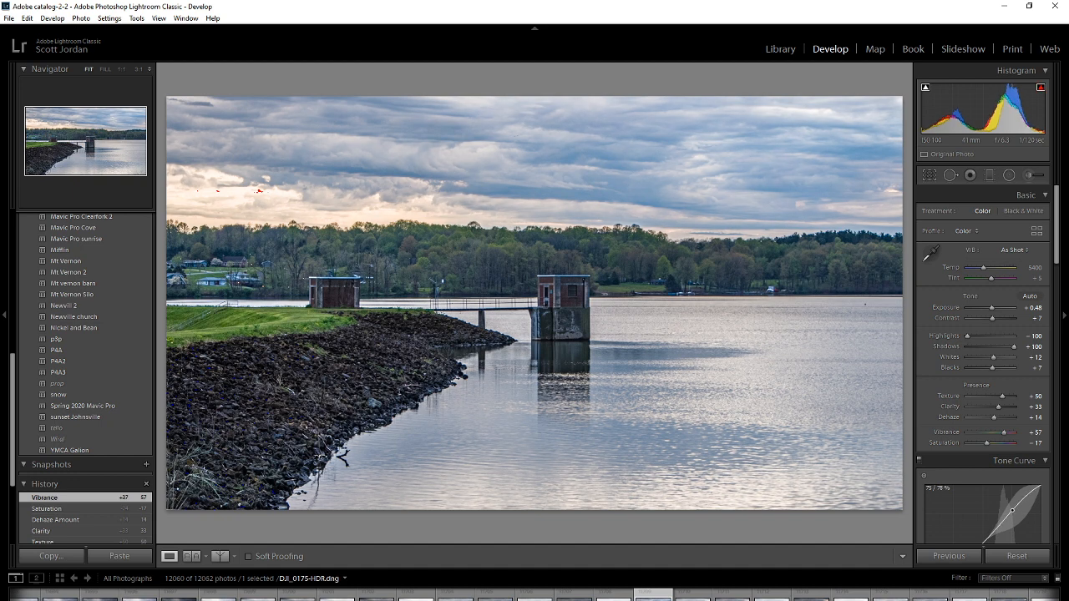
drag(1012, 511, 1012, 509)
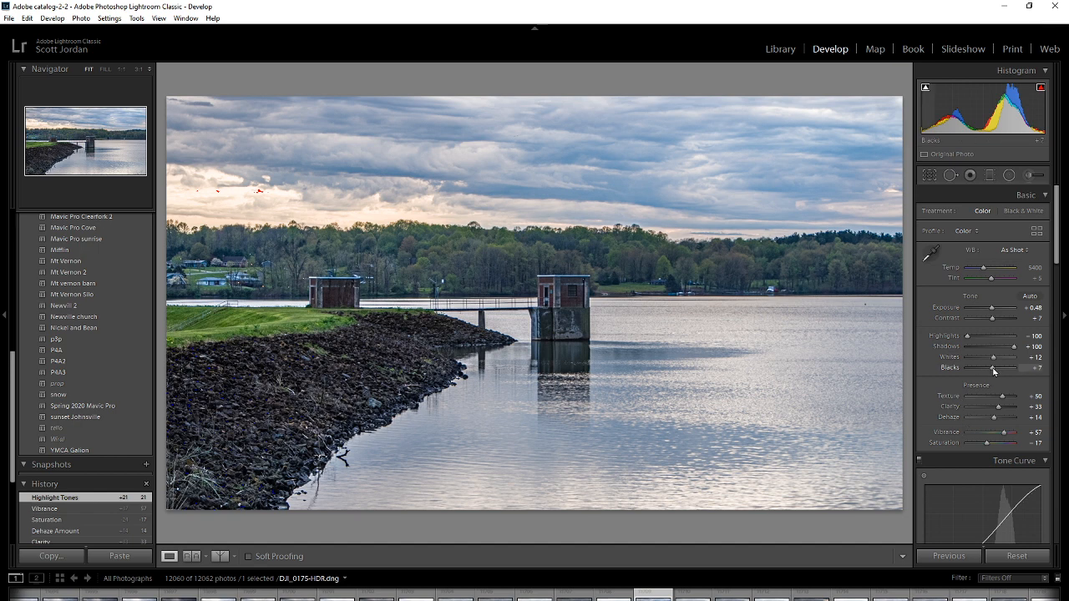
drag(993, 371, 997, 372)
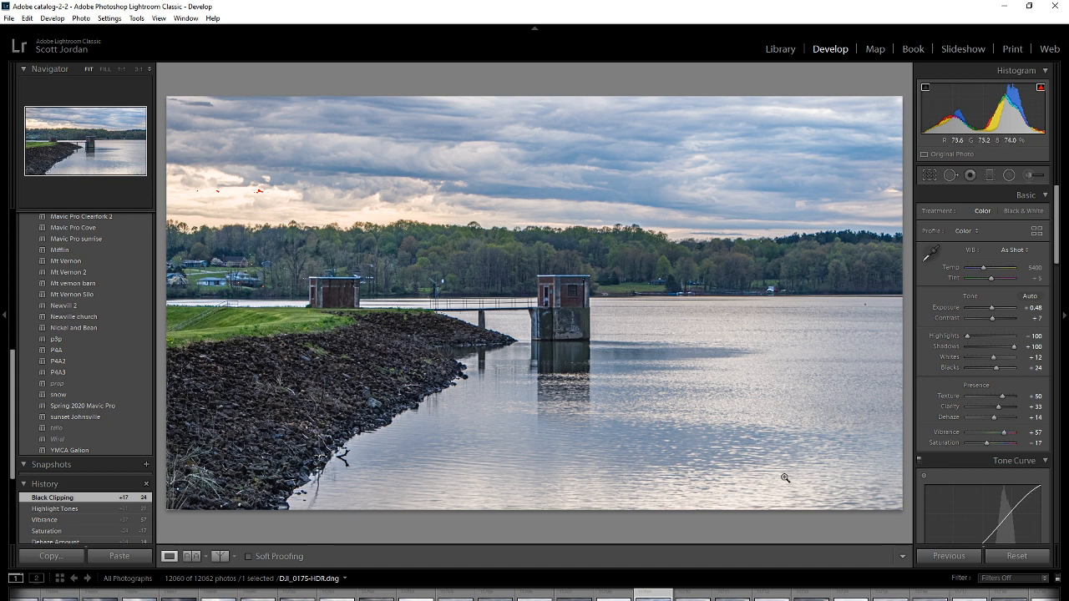
Export the HDR photo to Luminar 4 as a copy with Lightroom adjustments.
right_click(651, 596)
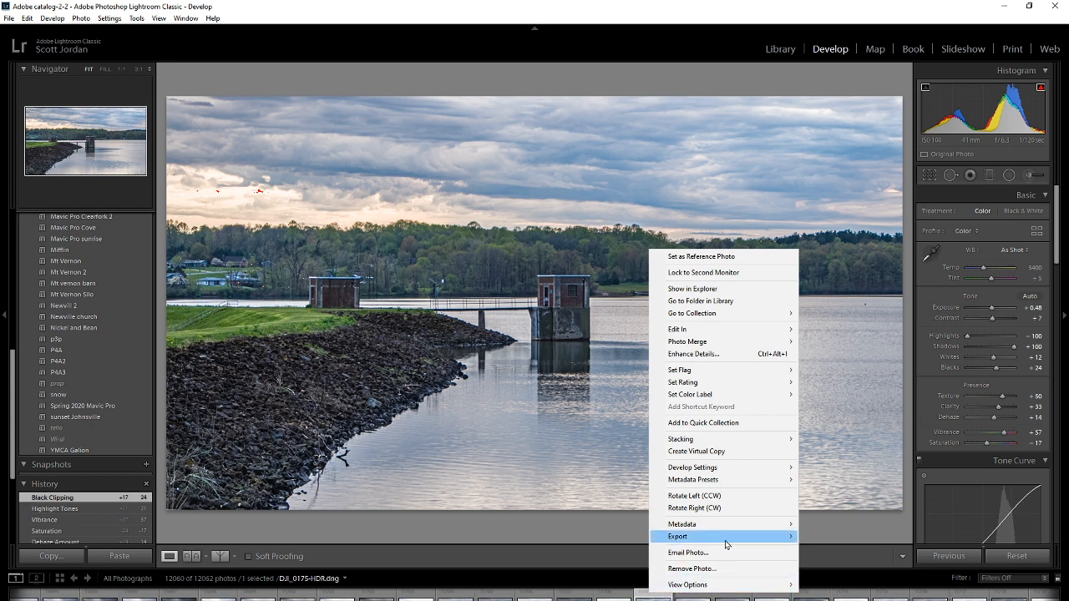
mouse_move(725, 544)
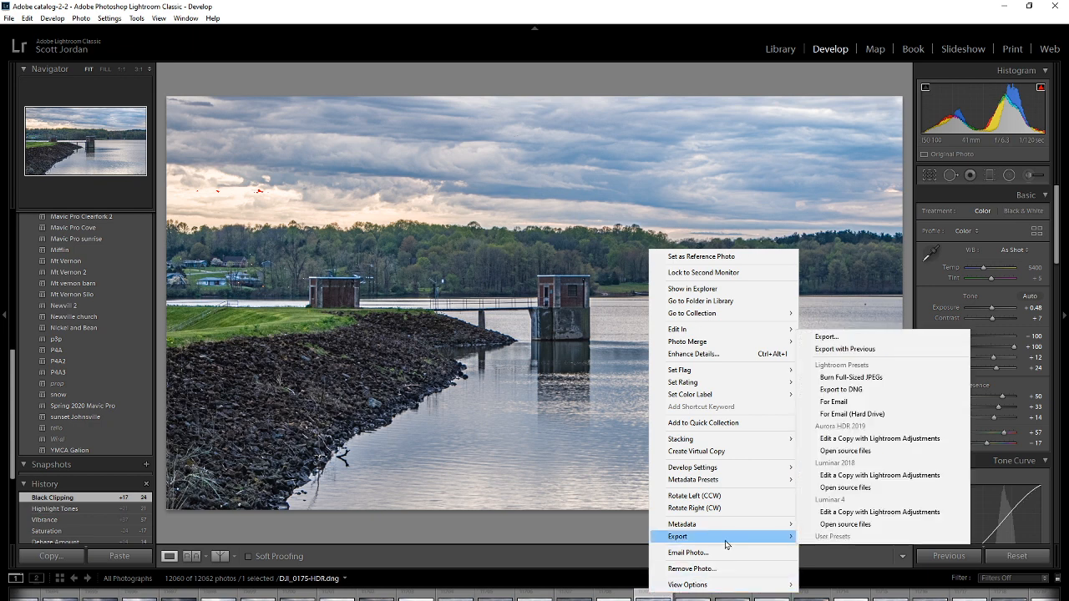
click(842, 513)
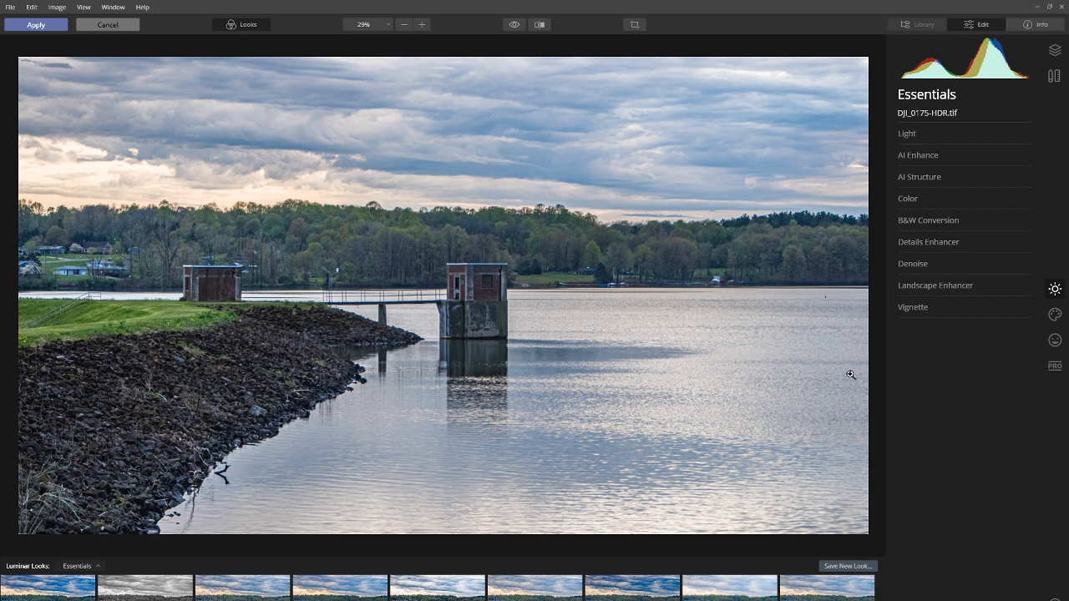
Apply AI Enhance to the photo with AI Accent at 18 and AI Sky Enhancer at 32.
click(921, 156)
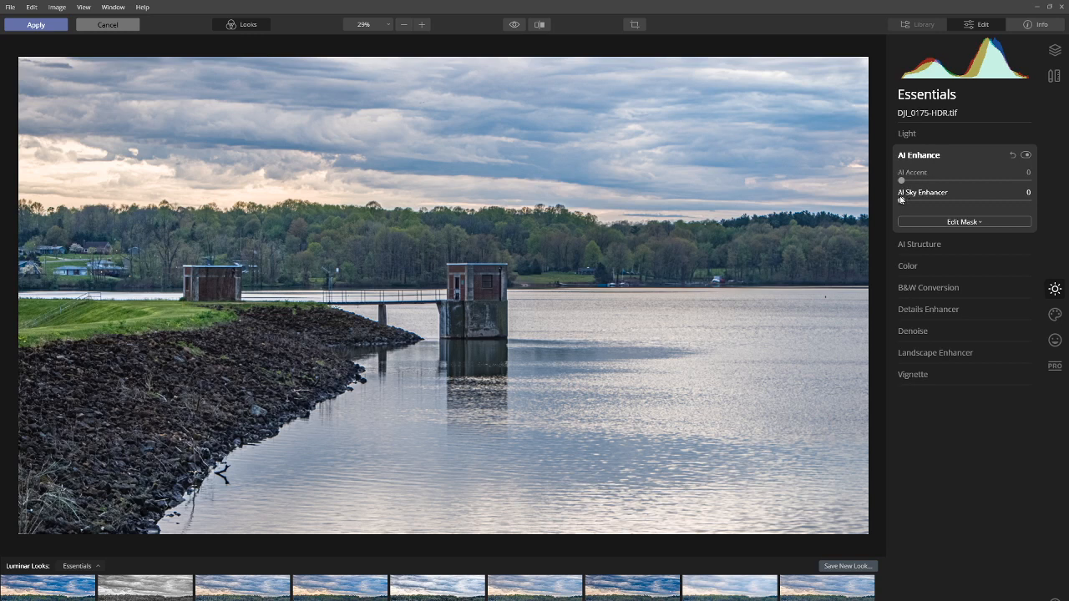
drag(906, 204, 919, 187)
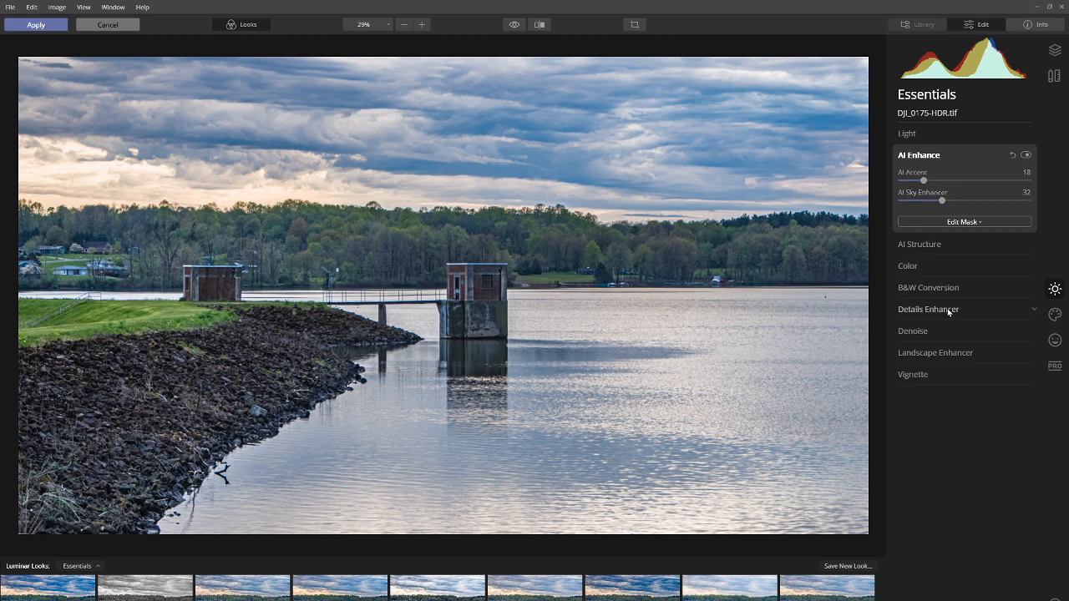
Apply the Landscape Enhancer with Golden Hour at 21 and Dehaze at 21, leaving Foliage Enhancer at 0.
click(950, 354)
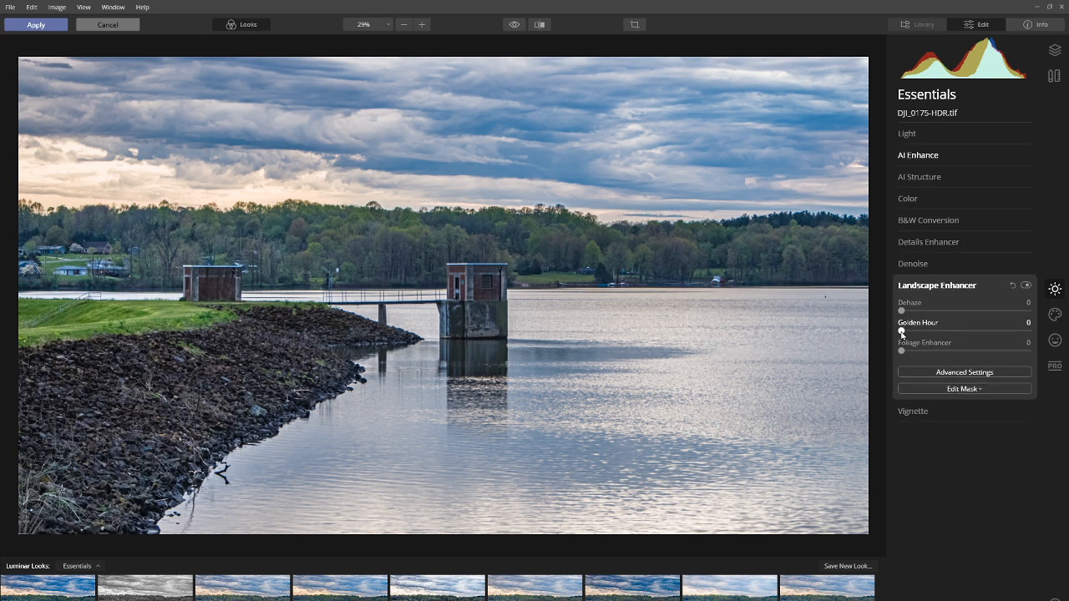
drag(901, 333, 927, 356)
drag(901, 312, 924, 330)
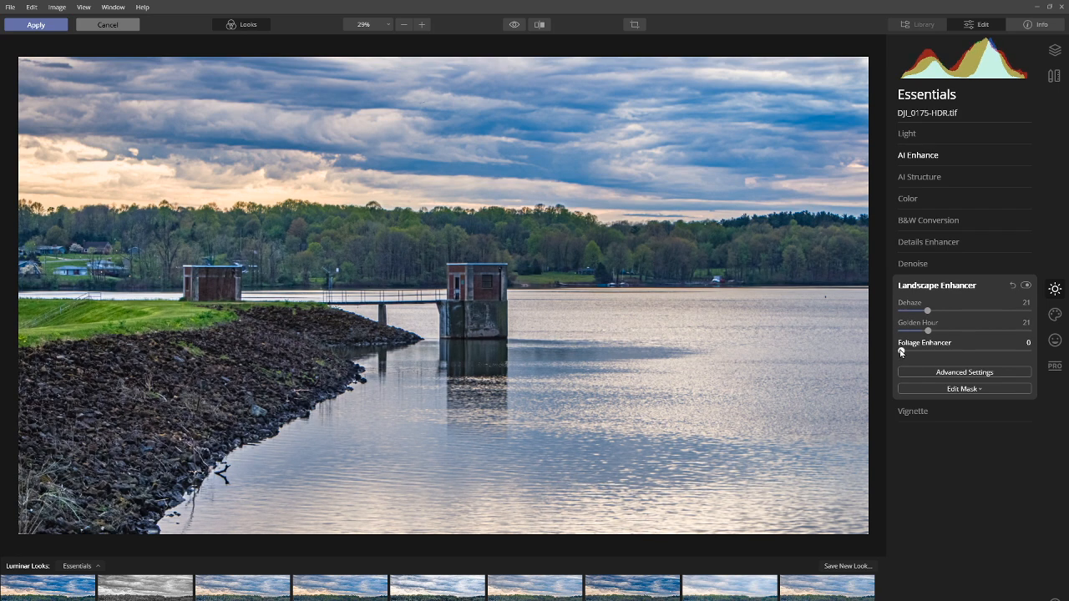
mouse_move(901, 352)
mouse_down()
mouse_move(919, 353)
mouse_move(899, 355)
mouse_up()
click(931, 262)
click(932, 264)
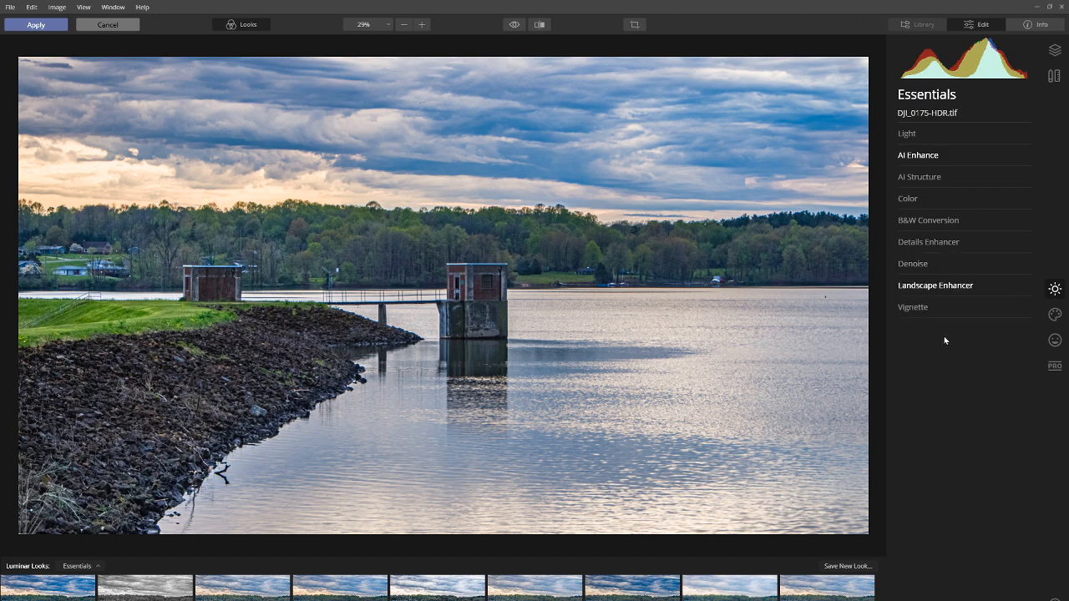
Try the Dramatic Sky 1 and Galaxy 1 skies on the photo with AI Sky Replacement.
click(1054, 316)
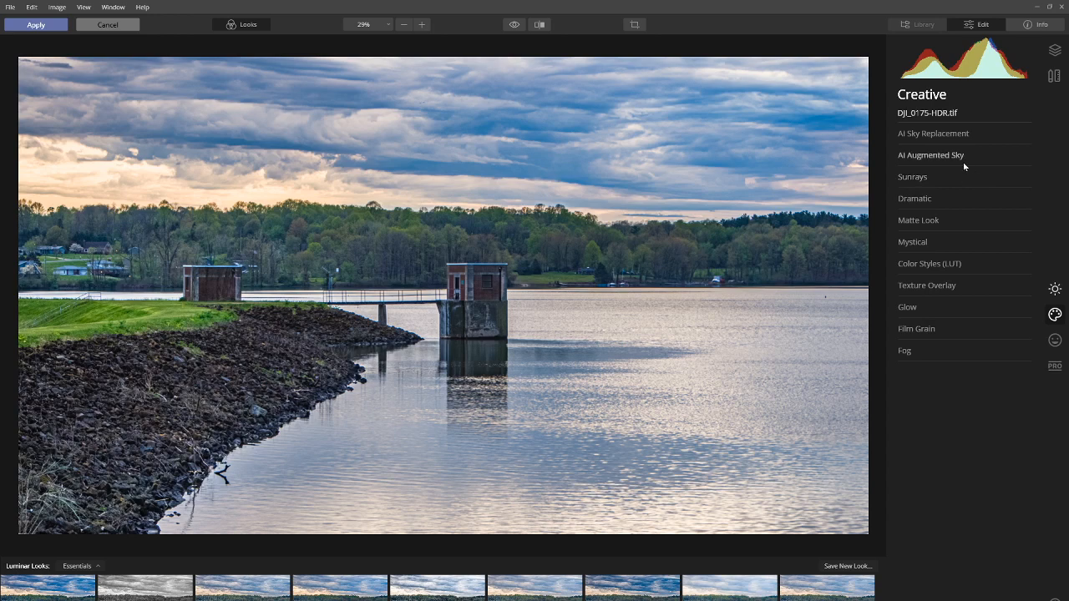
click(922, 134)
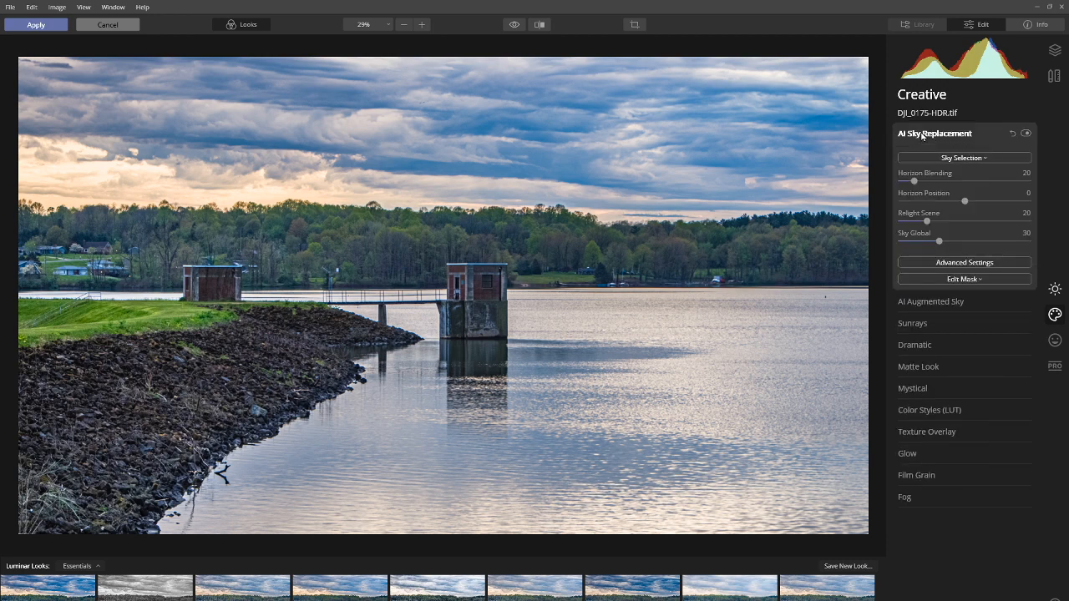
click(958, 158)
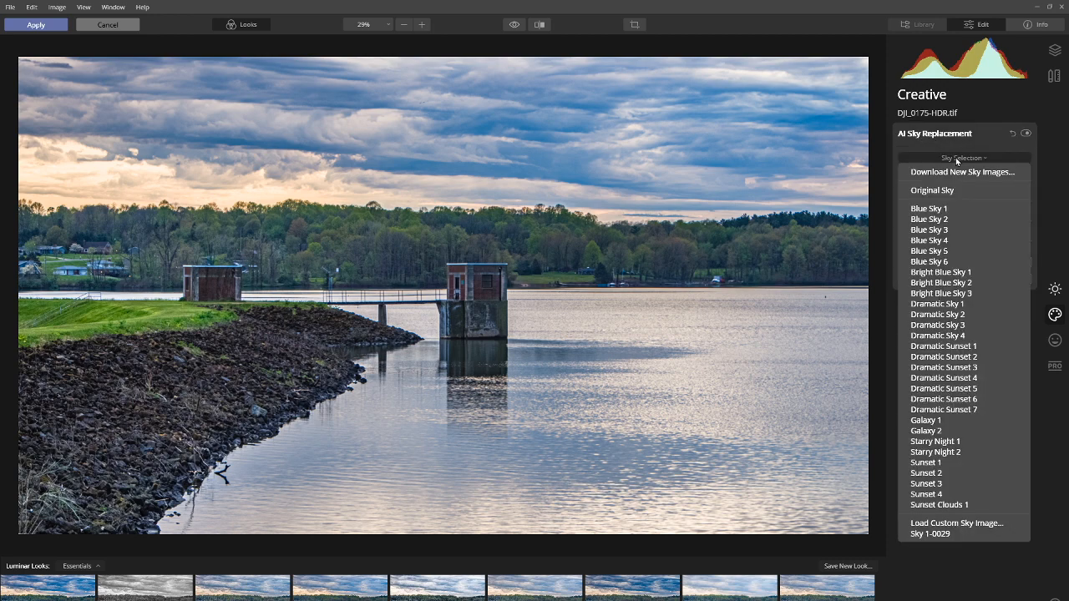
click(965, 304)
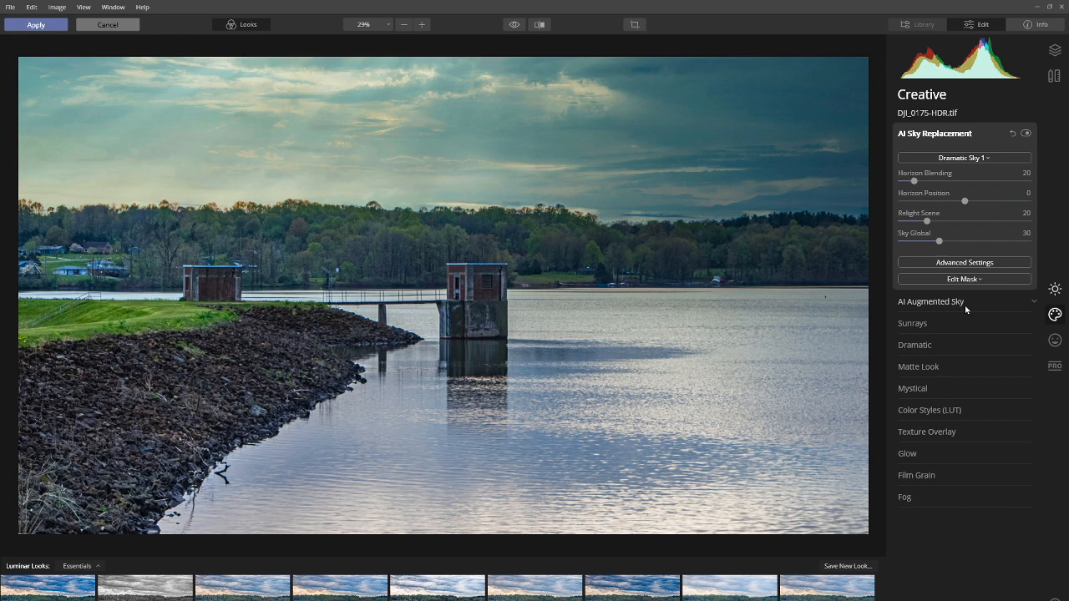
click(964, 159)
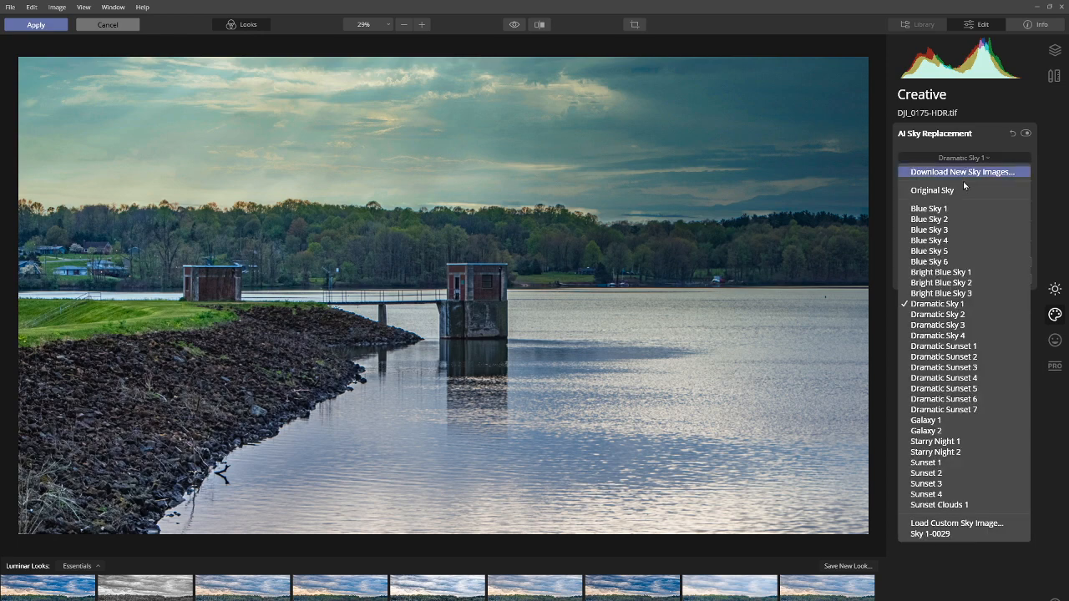
click(953, 421)
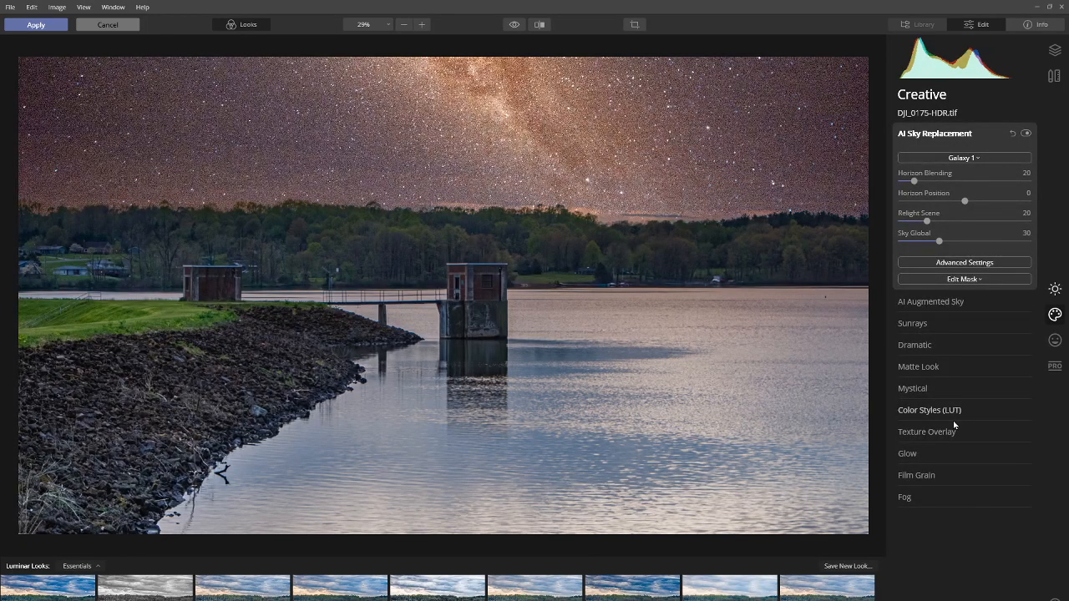
Replace the sky with the custom sky image Sky 1-0029 from the Home folder.
click(957, 160)
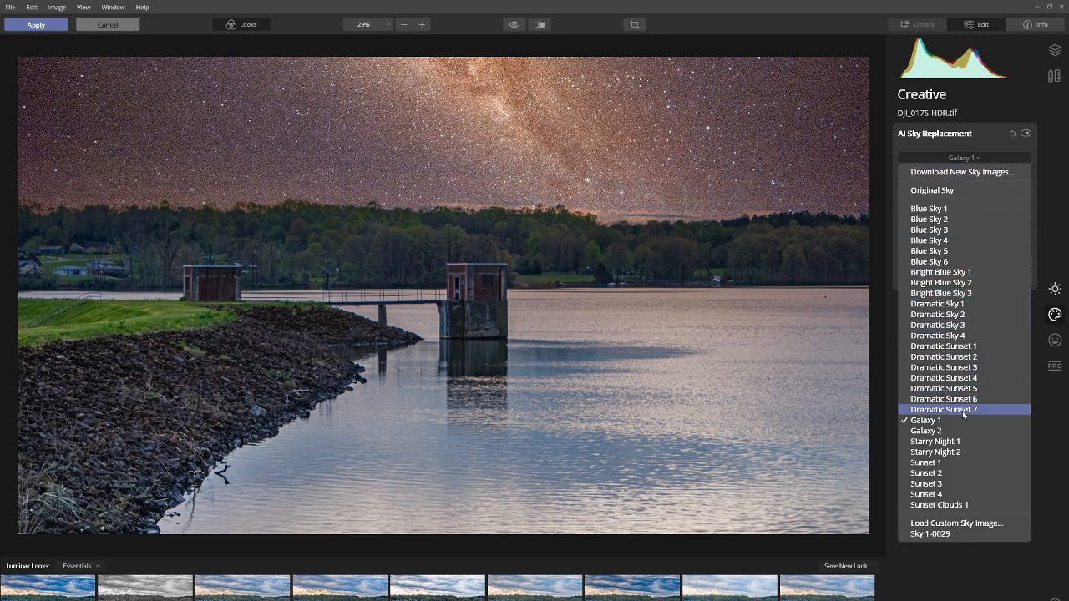
click(942, 524)
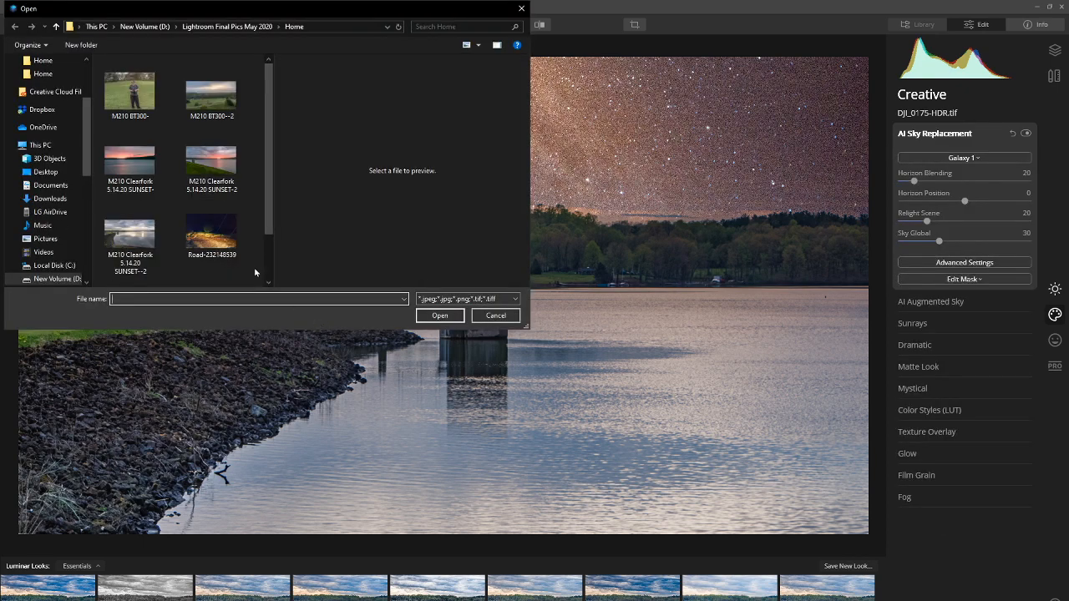
scroll(269, 209, down, 2)
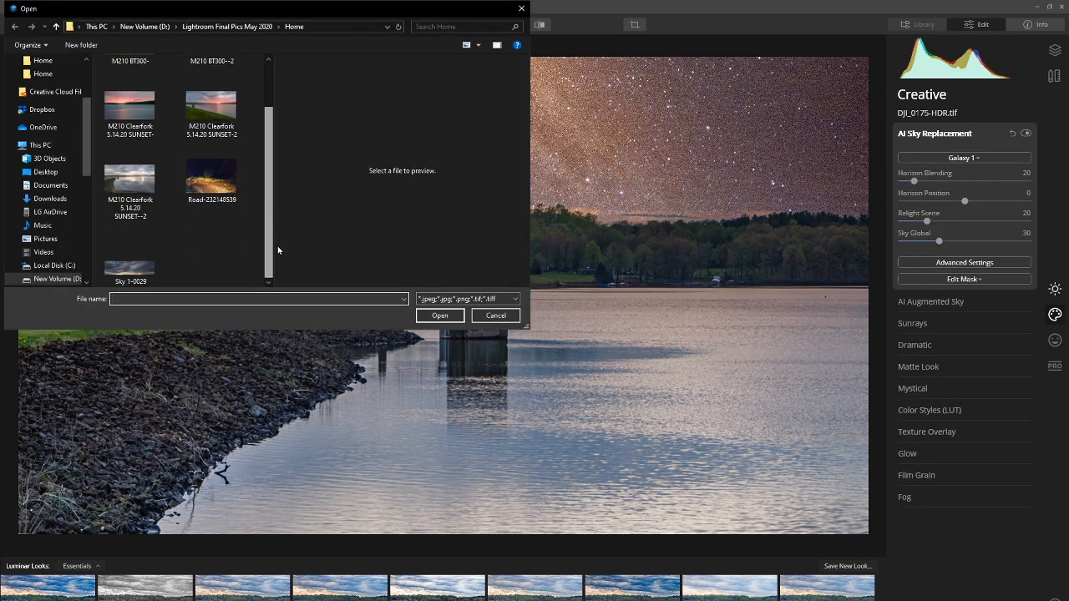
double_click(132, 266)
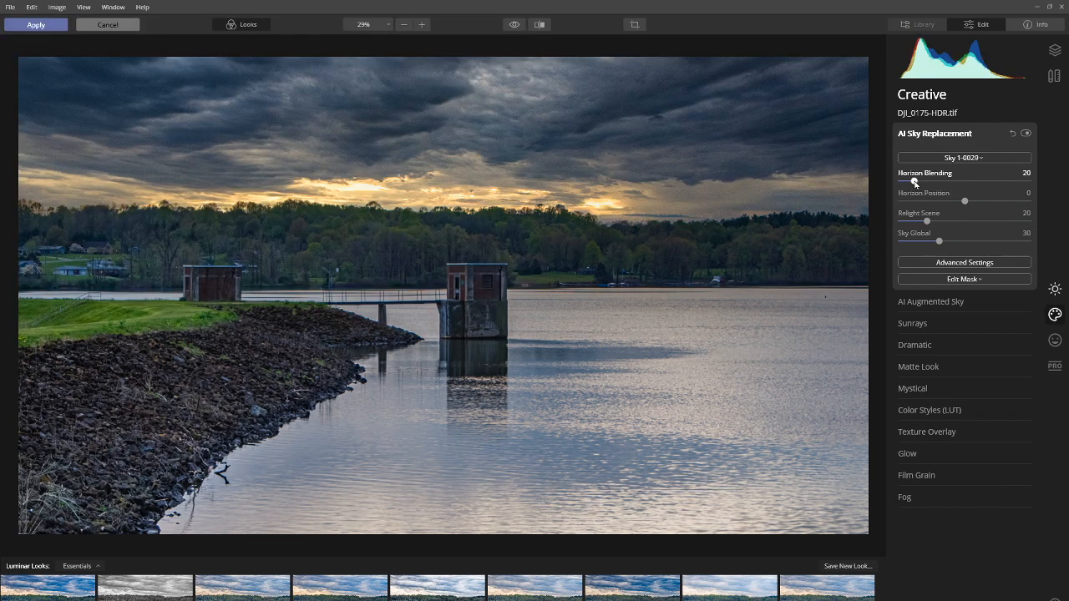
Set Horizon Blending to 45, Horizon Position to 4, Relight Scene to 32 and Sky Global to 42, and apply the edits.
drag(915, 182, 974, 202)
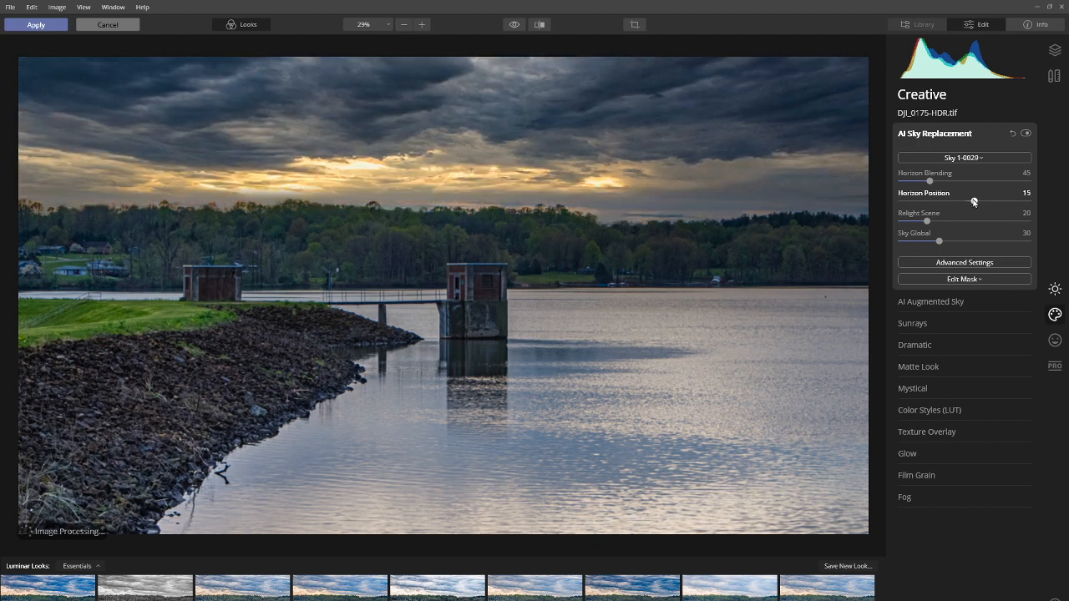
drag(974, 202, 967, 202)
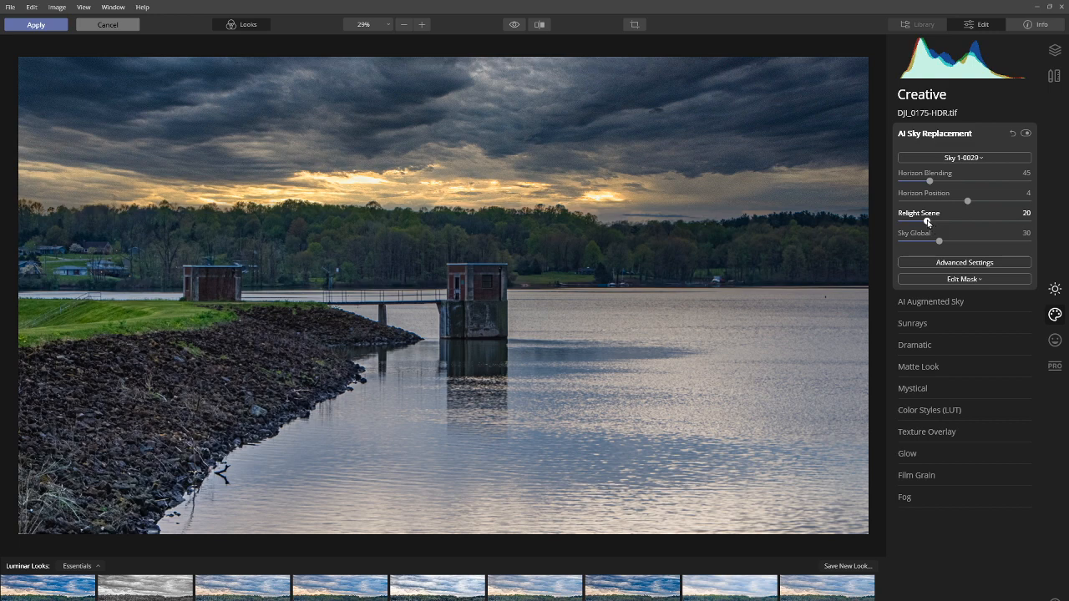
drag(927, 221, 960, 245)
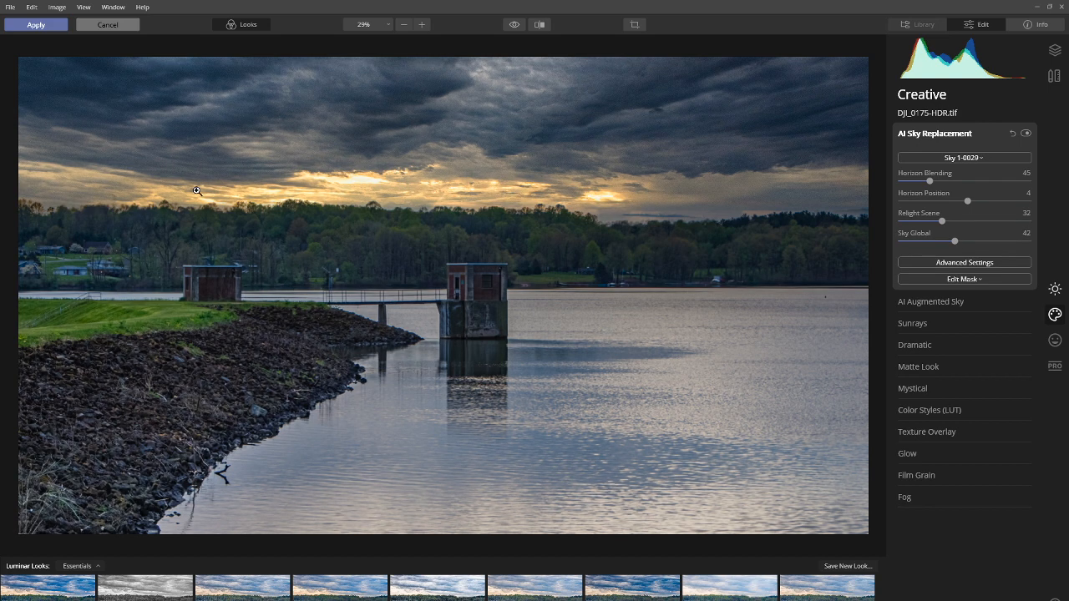
click(38, 25)
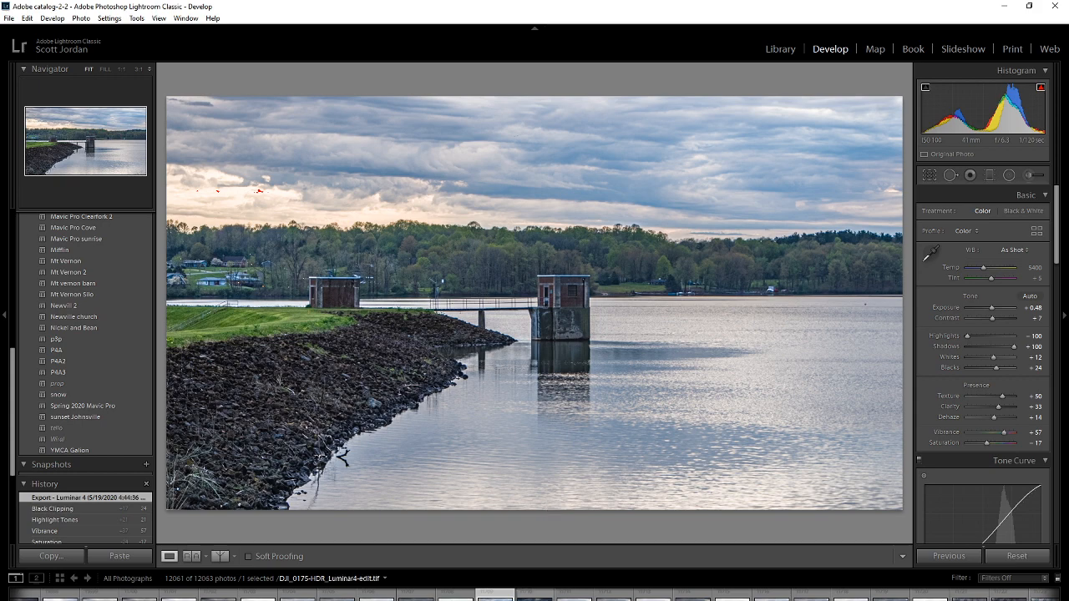
In Lightroom, open the Luminar-edited copy and set Highlights to +69, Texture to +21 and the tone curve's highlight tones to +9.
click(535, 595)
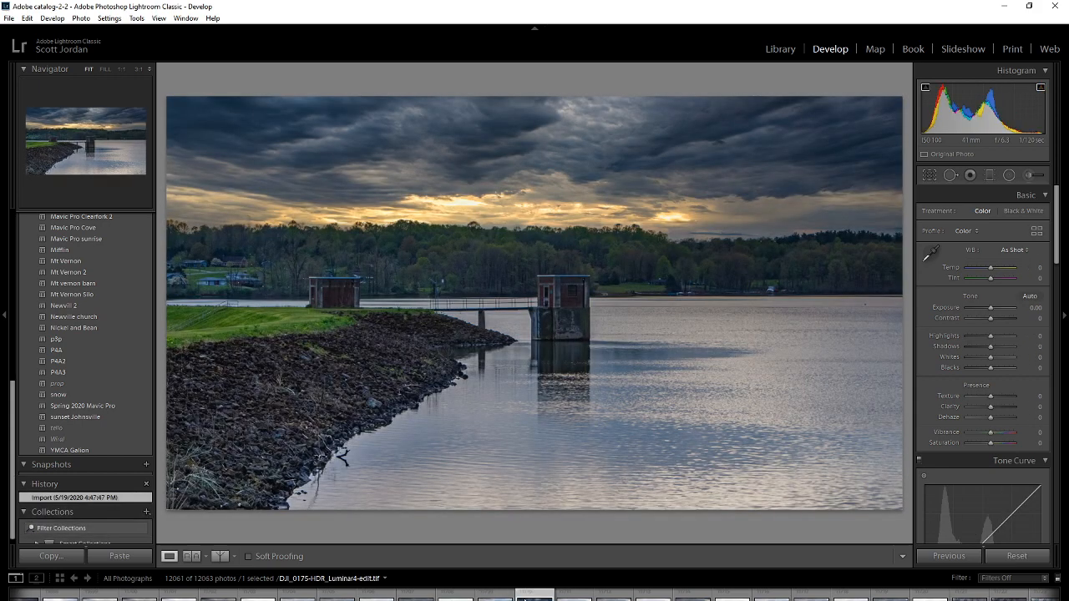
click(4, 20)
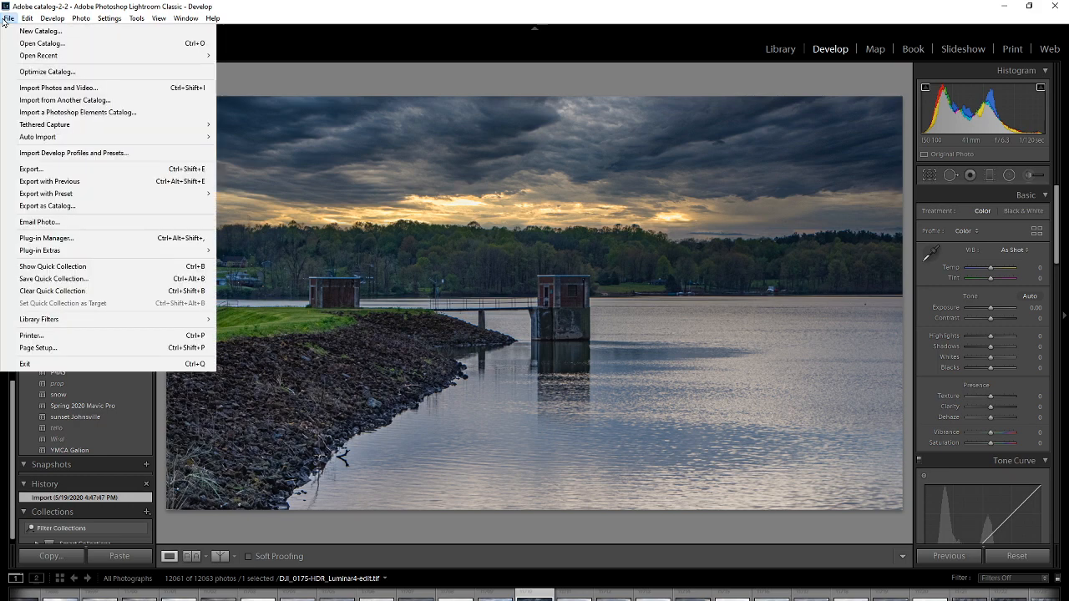
click(3, 20)
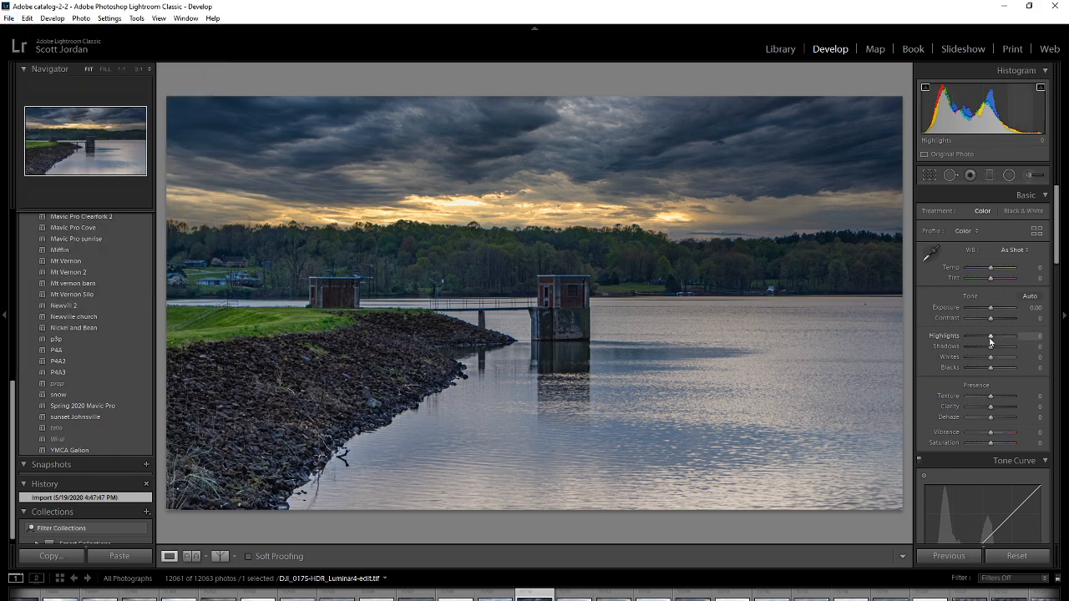
drag(990, 341, 1006, 342)
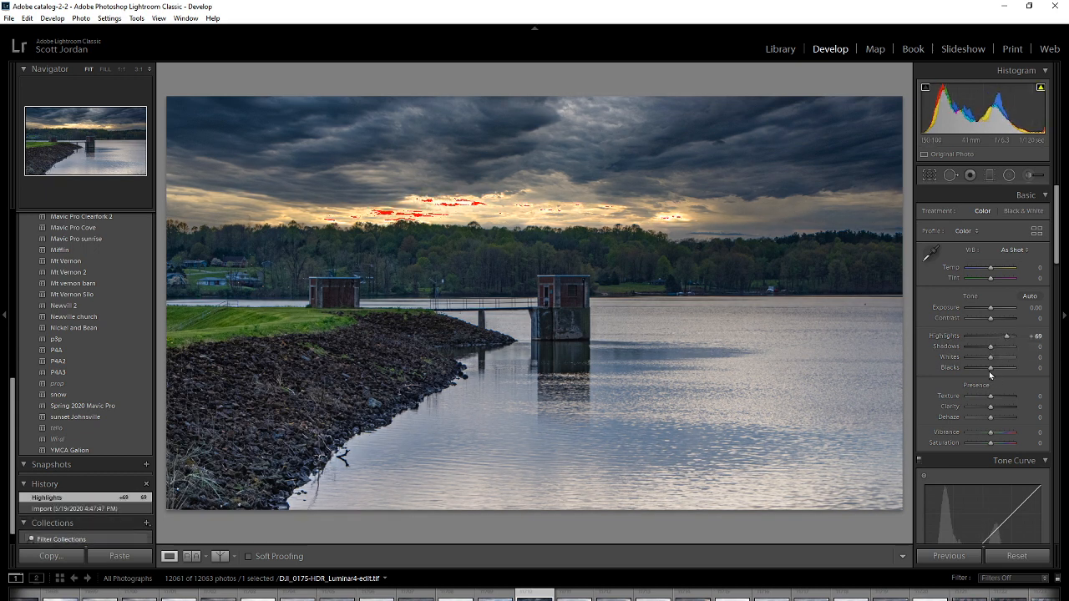
drag(991, 396, 997, 399)
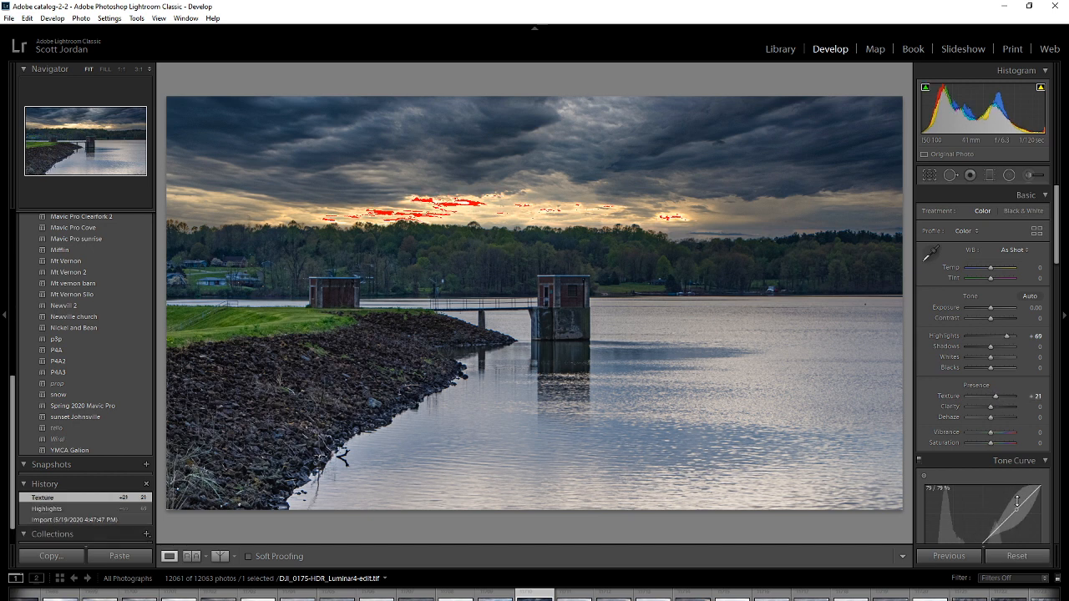
drag(1017, 500, 1015, 508)
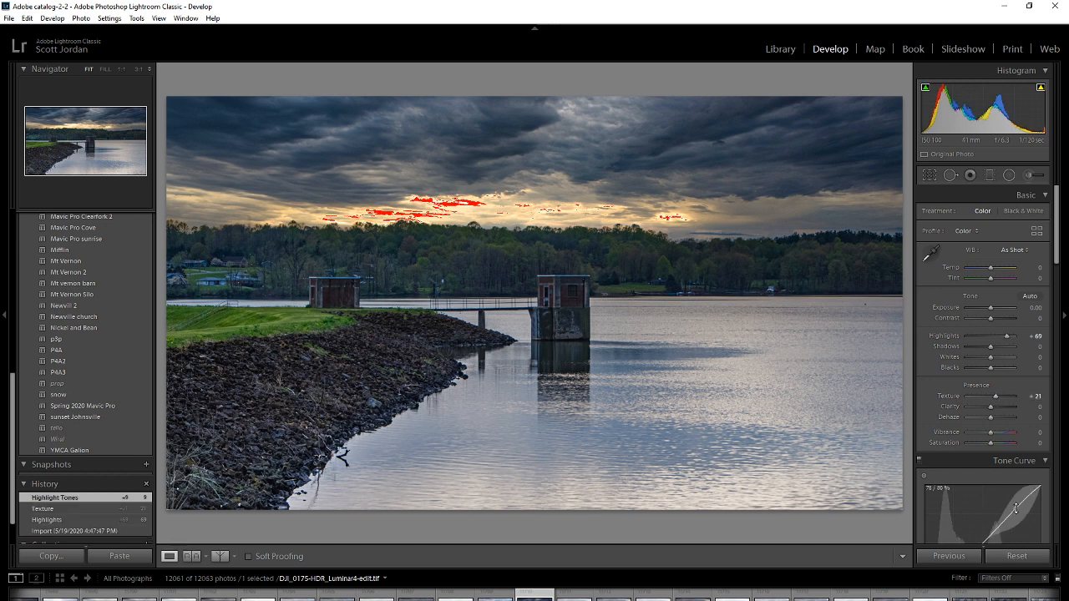
Export the photo to the hard drive with the custom name "Lightroom CC and Luminar 4" and view the exported image maximized.
click(9, 18)
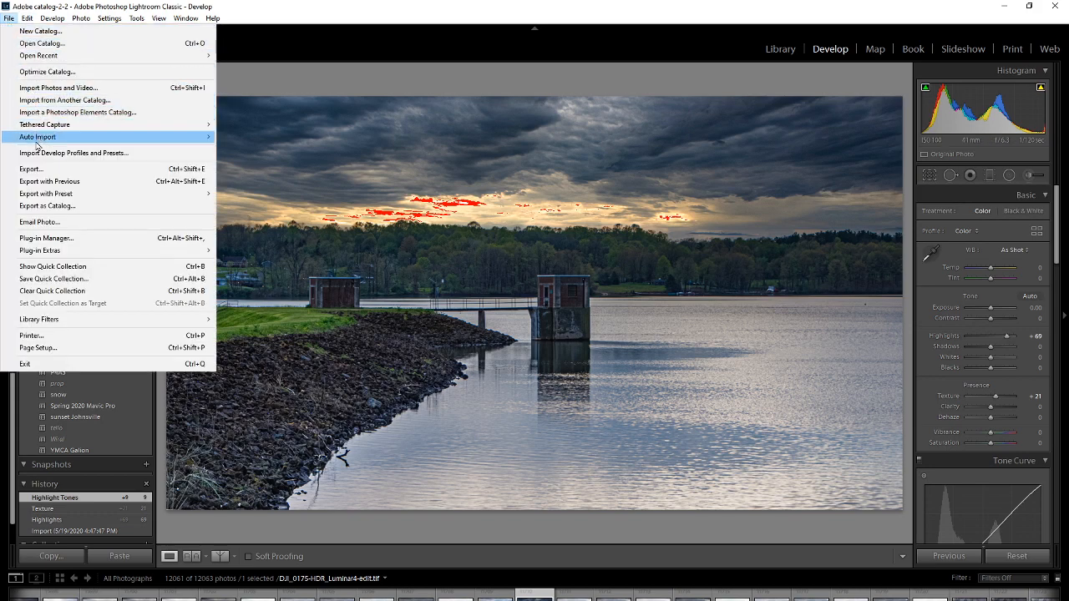
click(49, 169)
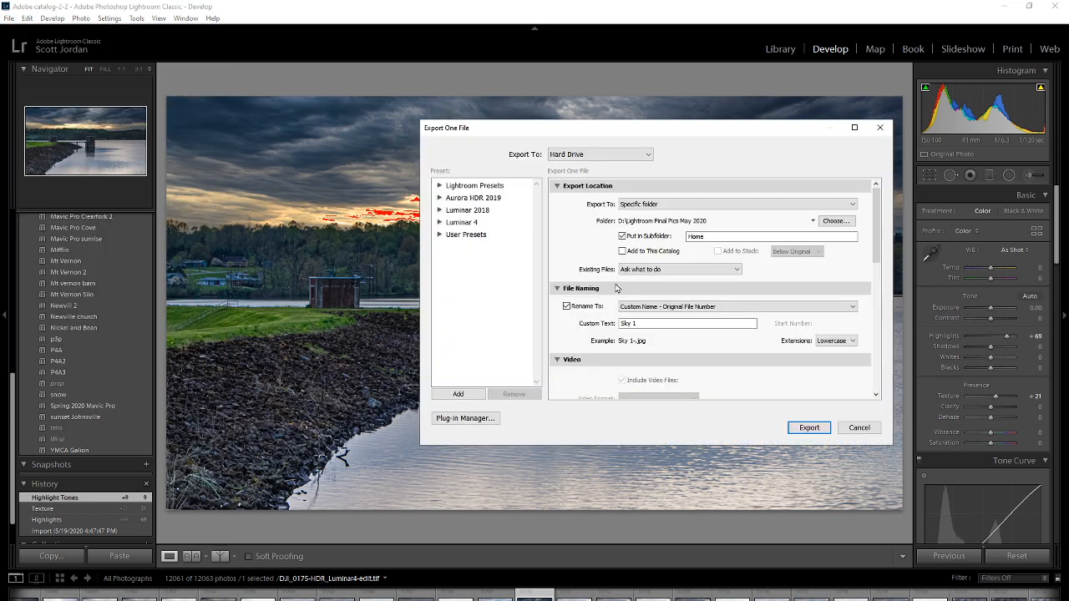
click(643, 324)
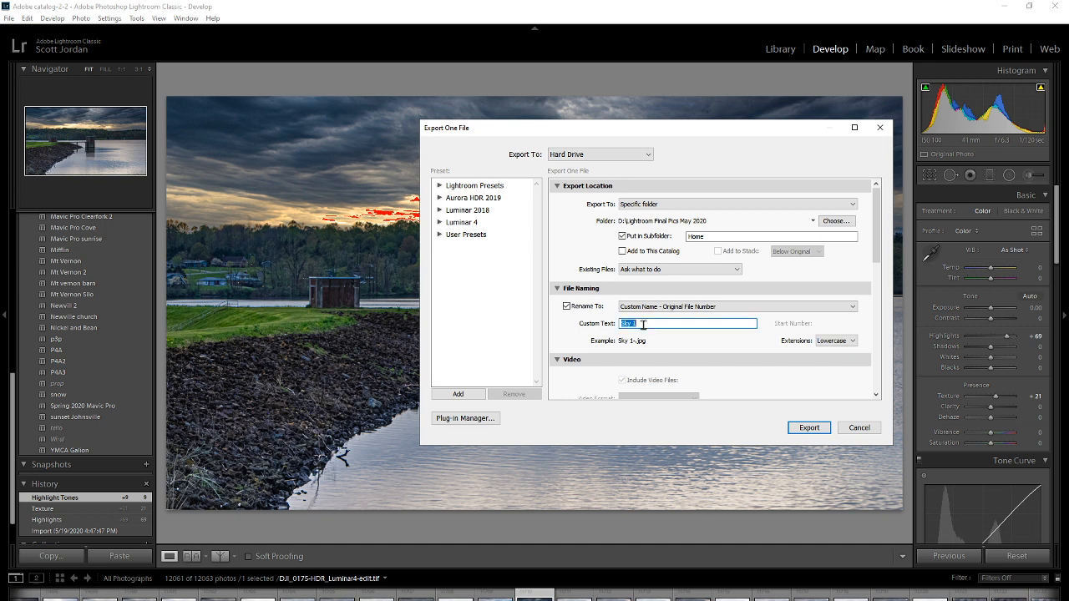
text(Lightr)
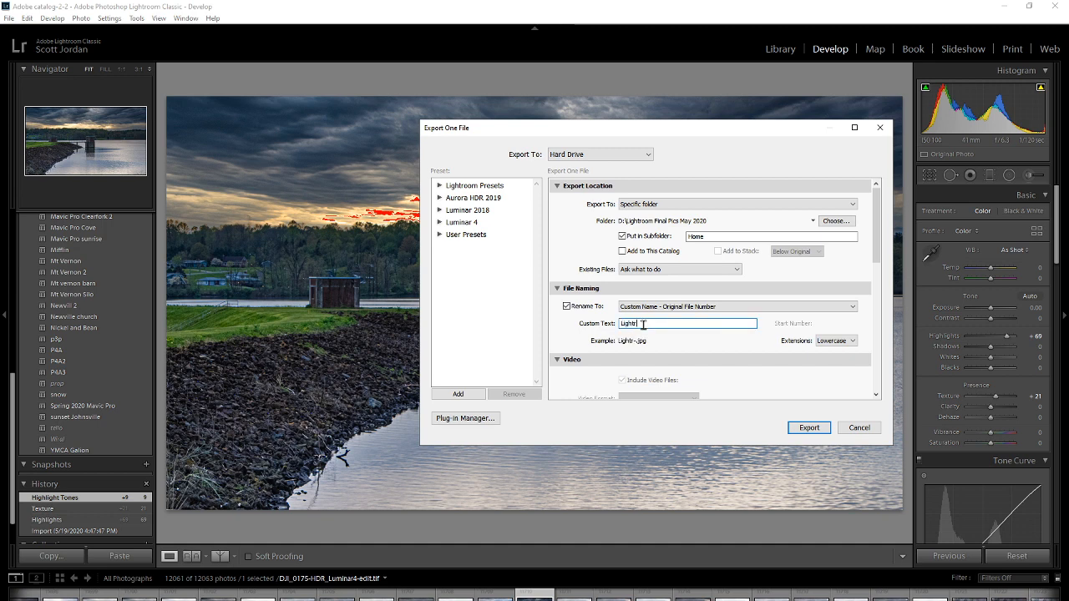
text(oom CC )
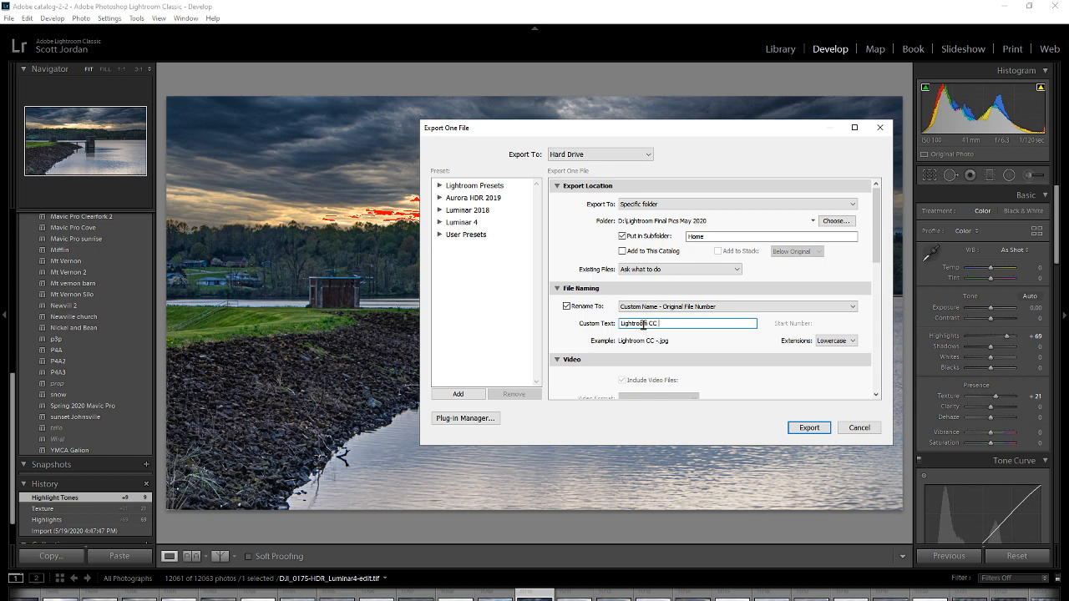
text( and Luminar 4)
click(808, 427)
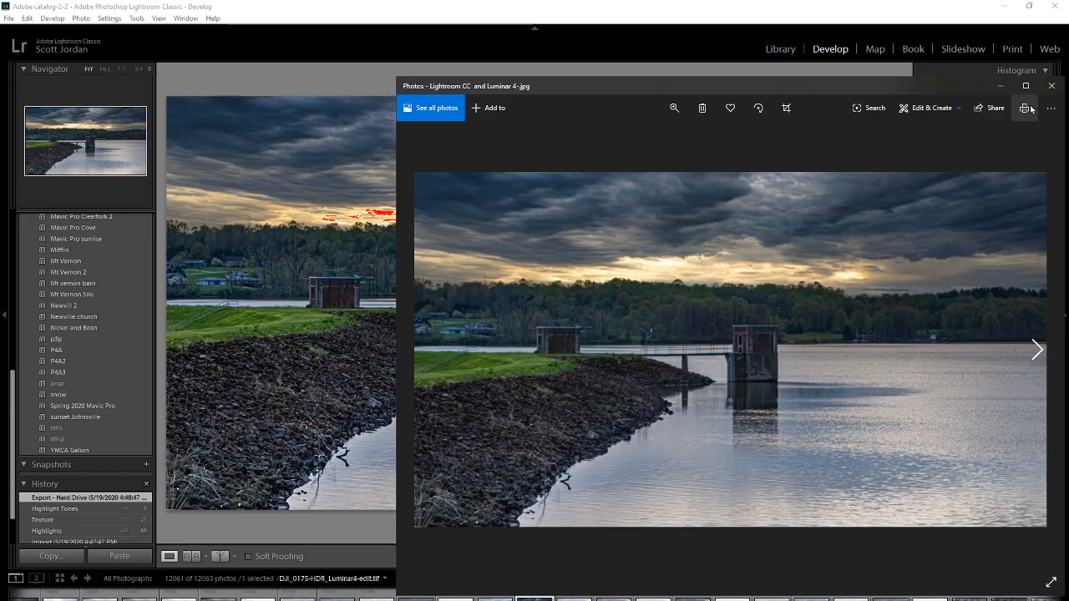
click(1026, 86)
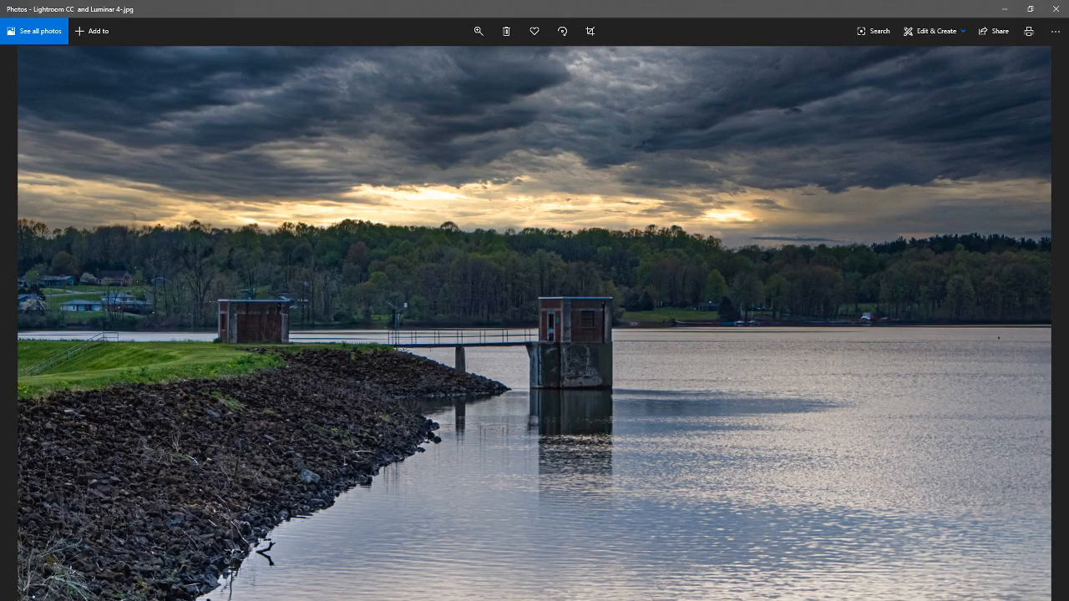